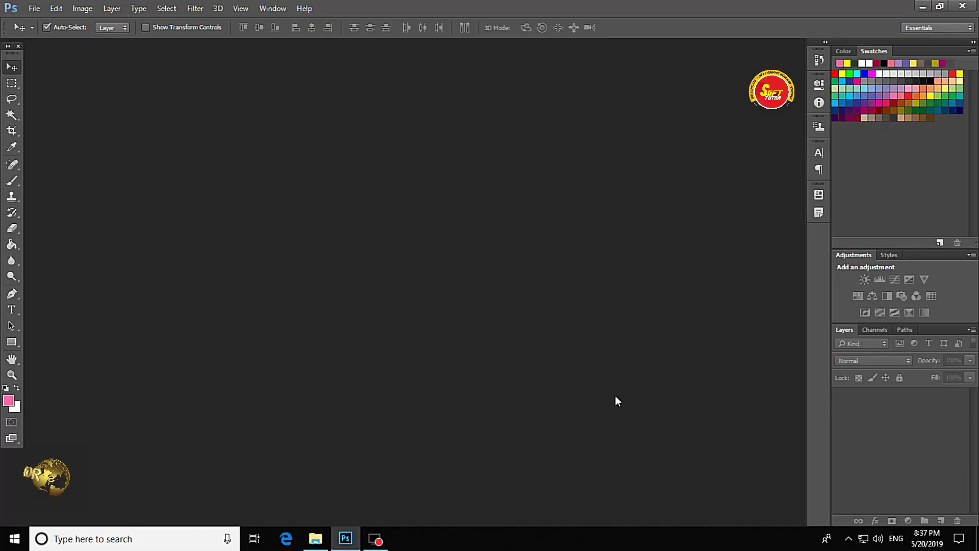
# - Pick the History Brush, view its Art History Brush variant, and open the dahlia photo
pyautogui.click(13, 212)
pyautogui.rightClick(11, 215)
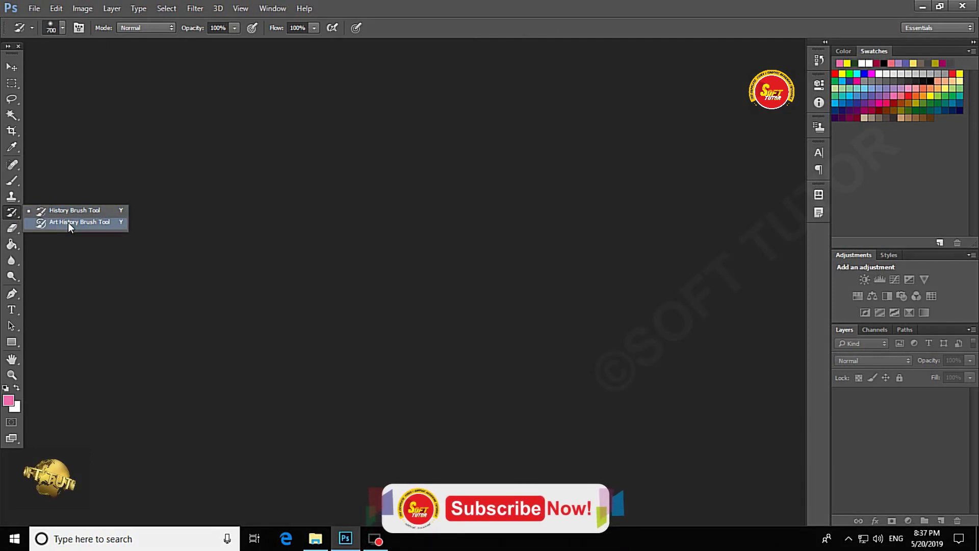
pyautogui.click(314, 219)
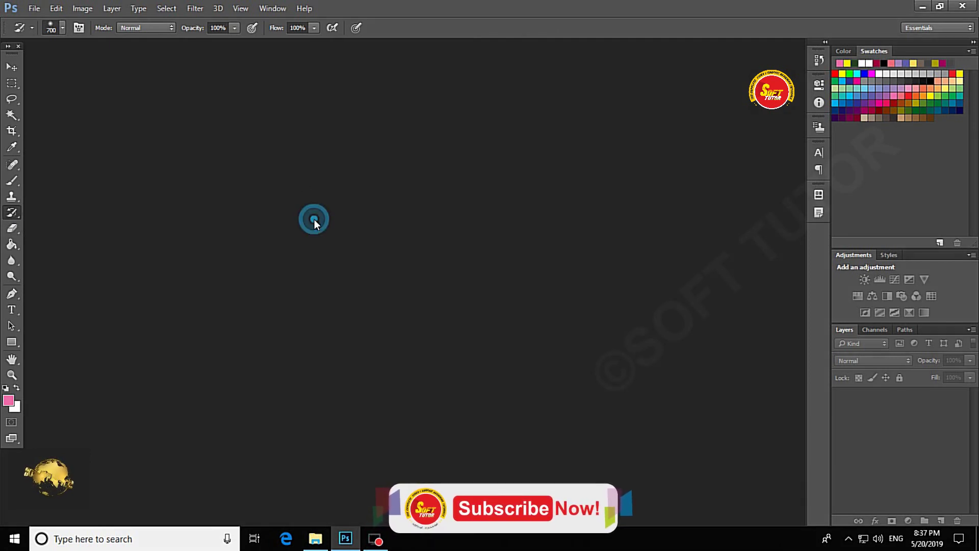
pyautogui.click(34, 8)
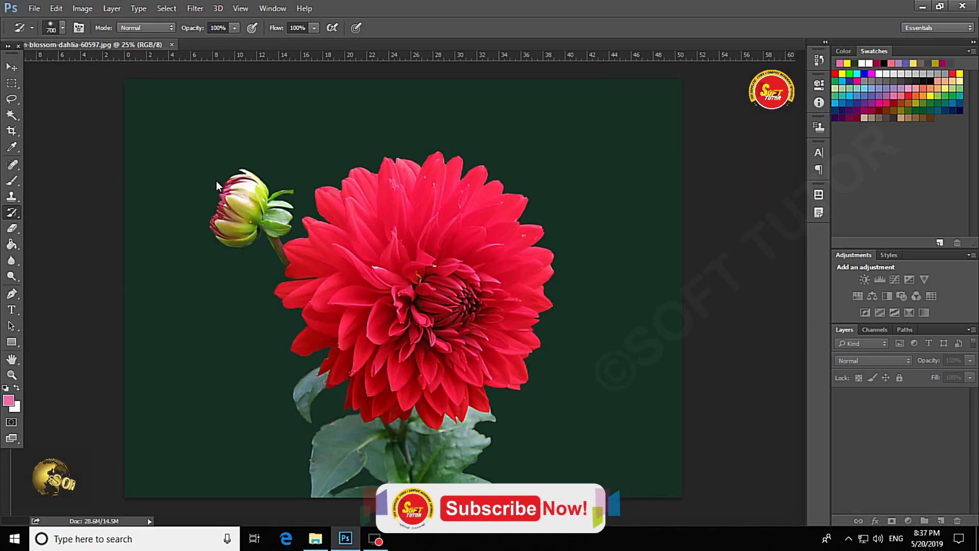
# - Choose the soft Brush tool with a dark magenta #a71b5b foreground colour
pyautogui.click(11, 67)
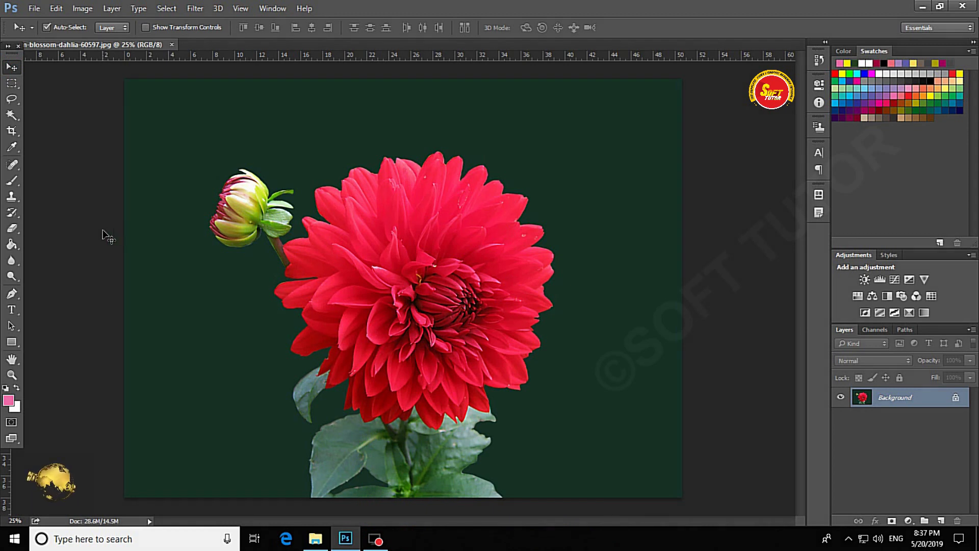
pyautogui.click(10, 183)
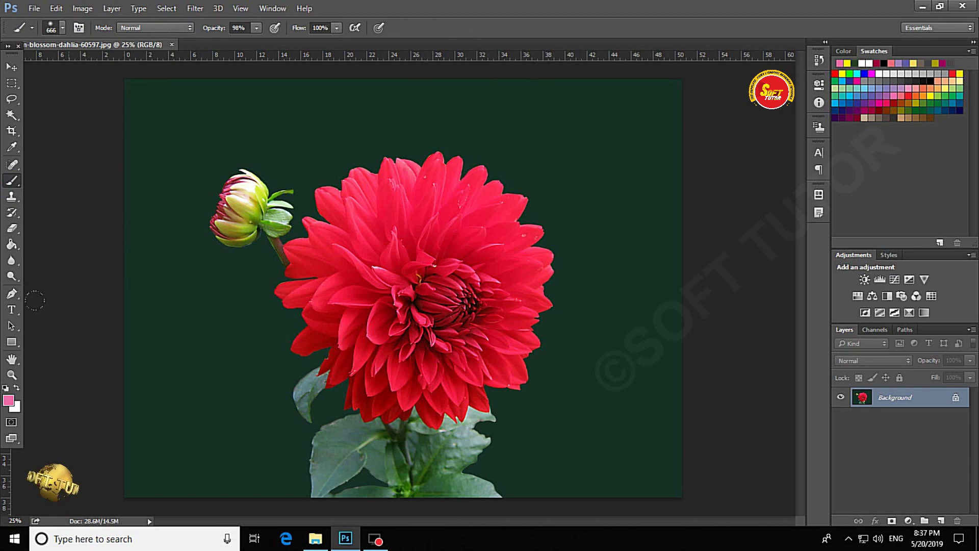
pyautogui.click(8, 400)
pyautogui.click(576, 270)
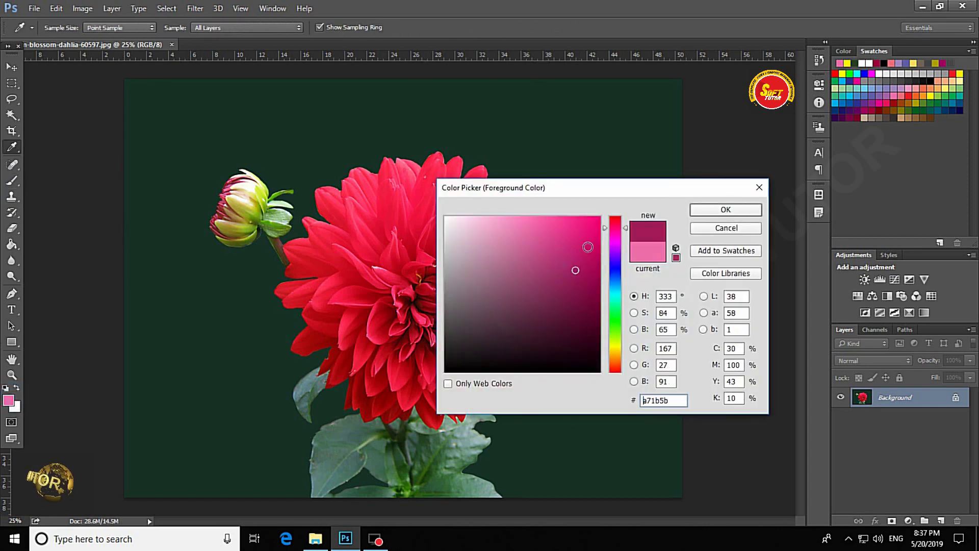
pyautogui.click(716, 214)
# - Paint soft magenta strokes over the dahlia, the bud and the surrounding background
pyautogui.moveTo(242, 125); pyautogui.dragTo(403, 138)
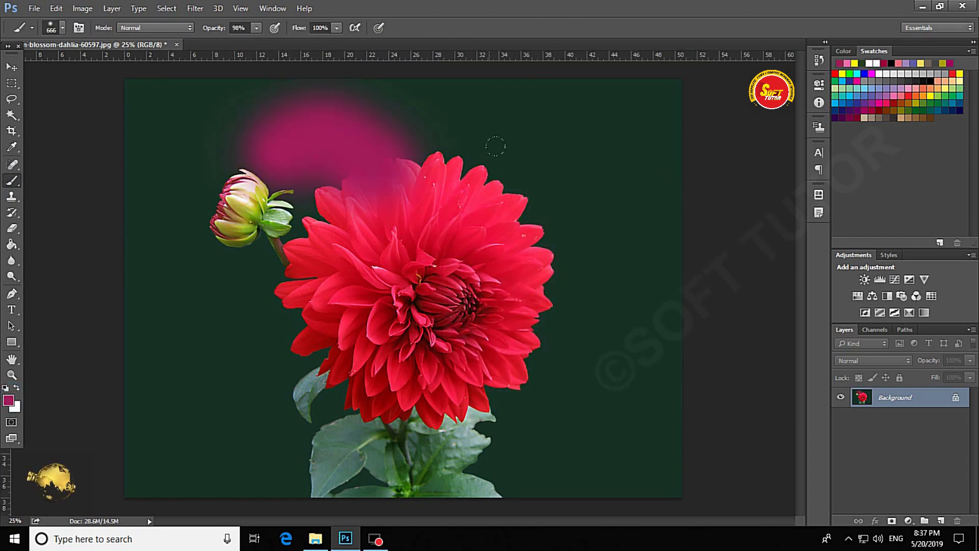
pyautogui.moveTo(510, 138); pyautogui.dragTo(540, 245)
pyautogui.moveTo(286, 219); pyautogui.dragTo(265, 378)
pyautogui.moveTo(474, 386)
pyautogui.mouseDown()
pyautogui.moveTo(321, 295)
pyautogui.moveTo(426, 146)
pyautogui.moveTo(590, 282)
pyautogui.moveTo(580, 390)
pyautogui.mouseUp()
pyautogui.moveTo(496, 293); pyautogui.dragTo(443, 252)
pyautogui.moveTo(180, 180)
pyautogui.mouseDown()
pyautogui.moveTo(230, 208)
pyautogui.moveTo(239, 252)
pyautogui.mouseUp()
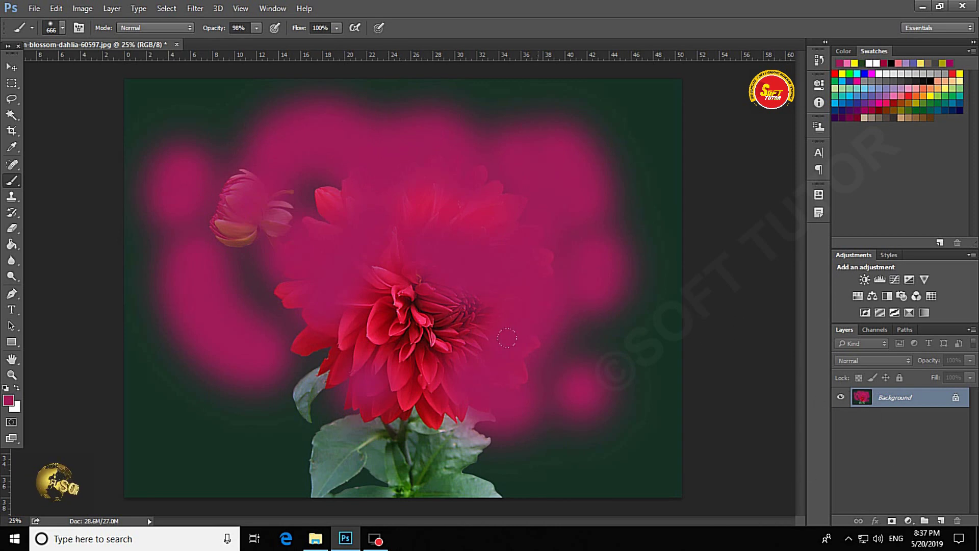
pyautogui.moveTo(348, 275)
pyautogui.mouseDown()
pyautogui.moveTo(465, 347)
pyautogui.moveTo(334, 354)
pyautogui.mouseUp()
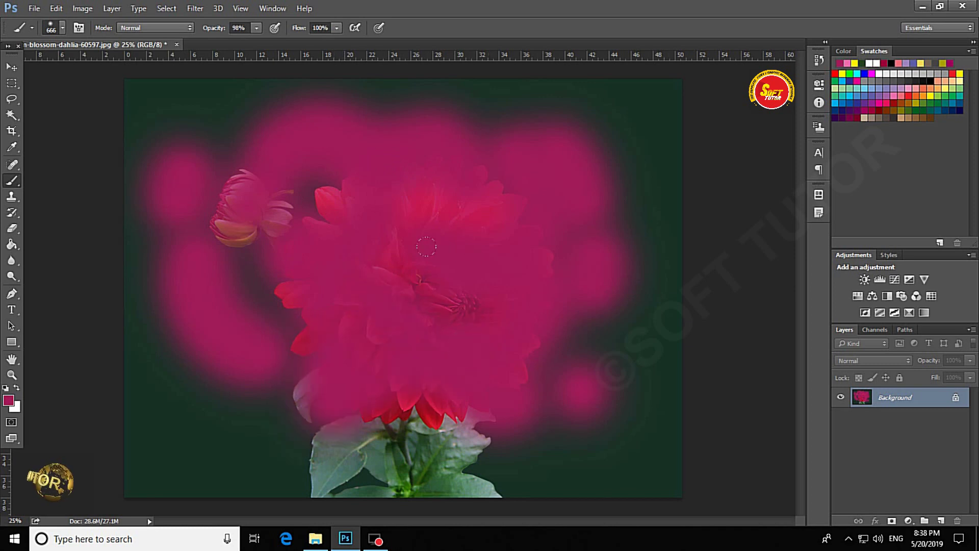
pyautogui.rightClick(11, 216)
# - Paint the original background and bud back with the plain History Brush
pyautogui.click(66, 206)
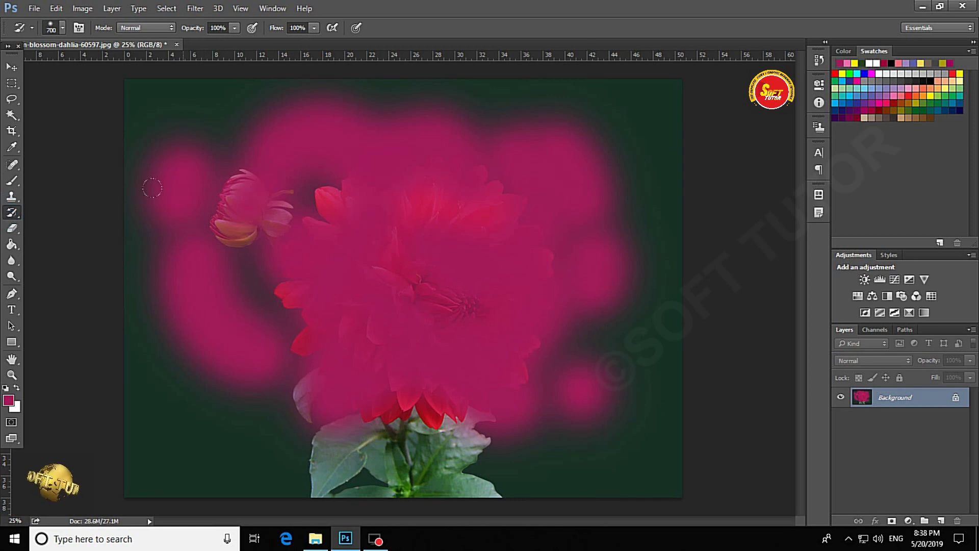
pyautogui.rightClick(14, 215)
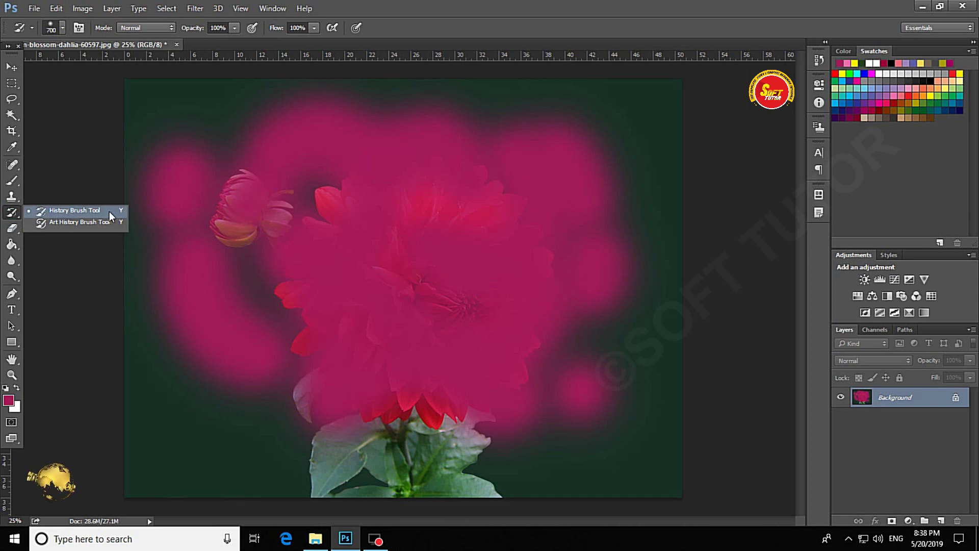
pyautogui.click(79, 210)
pyautogui.moveTo(168, 163)
pyautogui.mouseDown()
pyautogui.moveTo(188, 197)
pyautogui.moveTo(214, 357)
pyautogui.moveTo(176, 198)
pyautogui.moveTo(305, 204)
pyautogui.moveTo(237, 286)
pyautogui.moveTo(489, 196)
pyautogui.mouseUp()
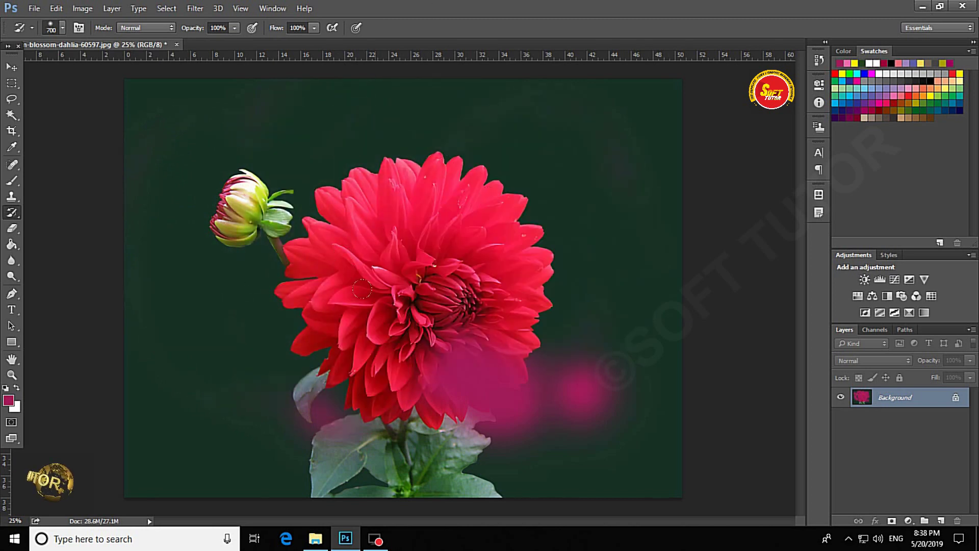
pyautogui.moveTo(362, 290)
pyautogui.mouseDown()
pyautogui.moveTo(586, 408)
pyautogui.moveTo(341, 403)
pyautogui.mouseUp()
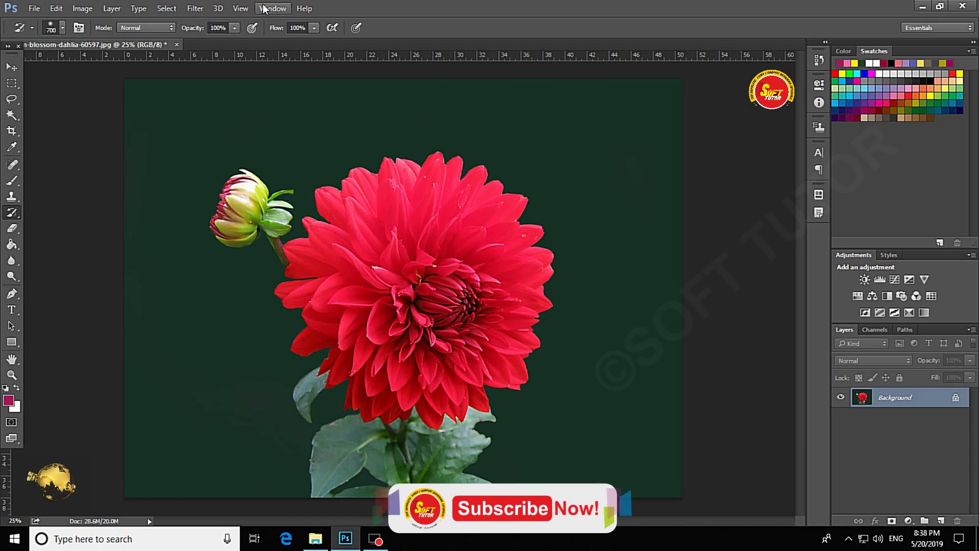
# - Show the History panel from the Window menu and enlarge it to list more states
pyautogui.click(278, 9)
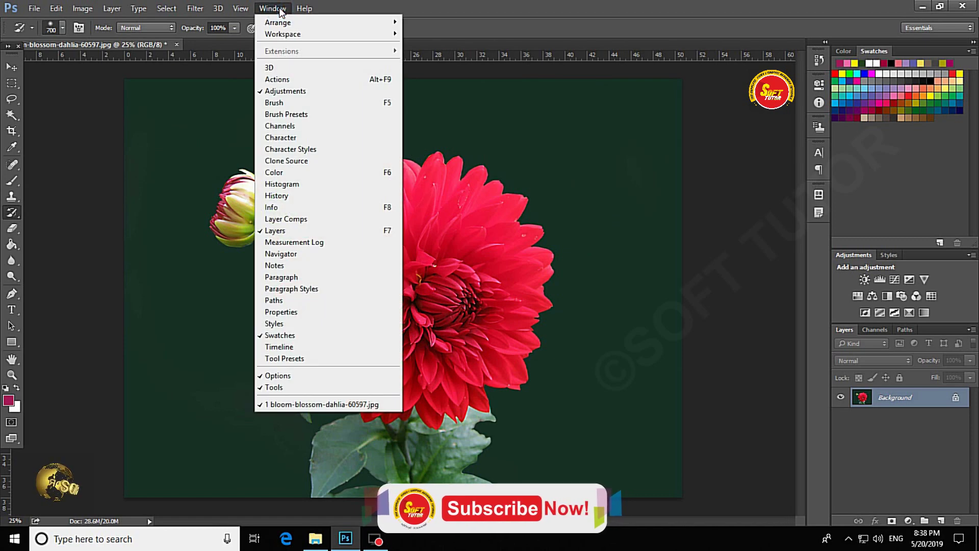
pyautogui.click(274, 9)
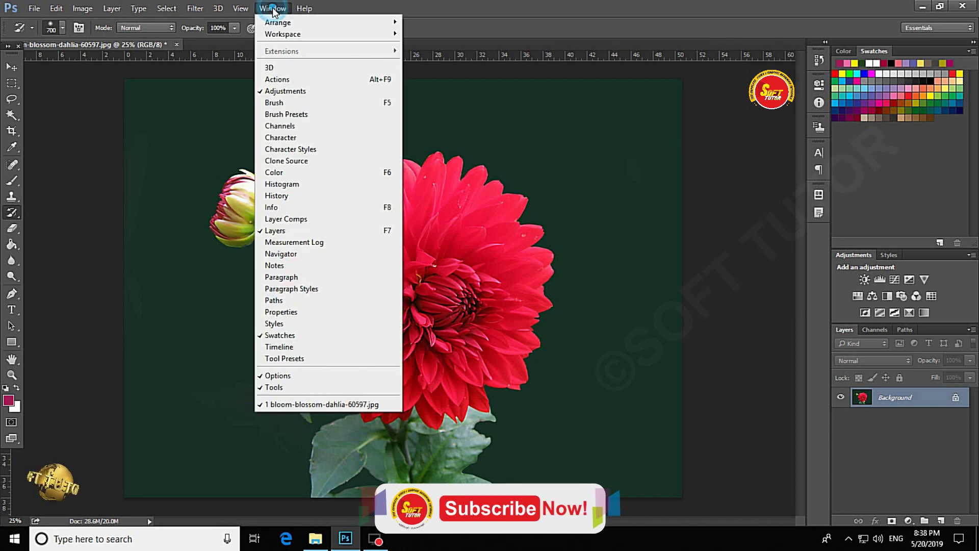
pyautogui.click(283, 195)
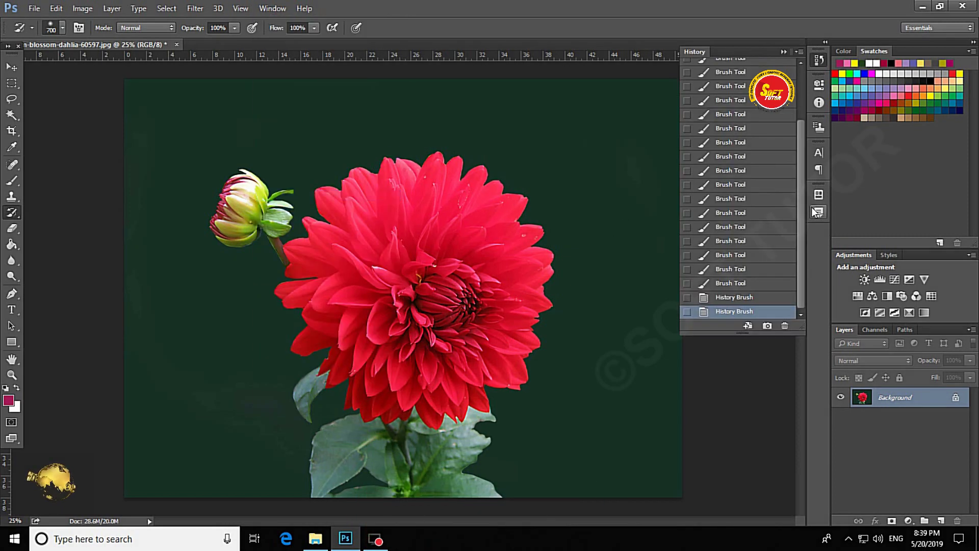
pyautogui.scroll(5, 800, 183)
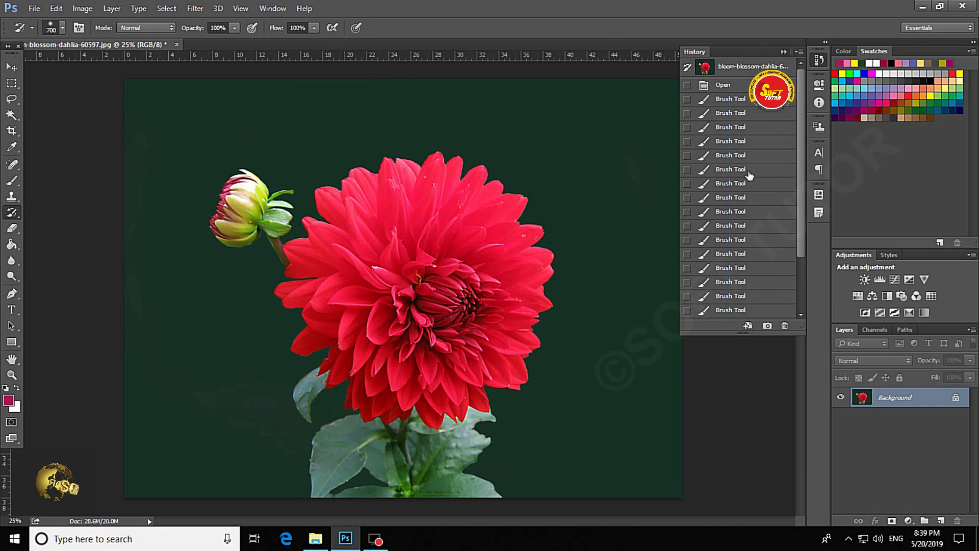
pyautogui.moveTo(733, 333); pyautogui.dragTo(731, 470)
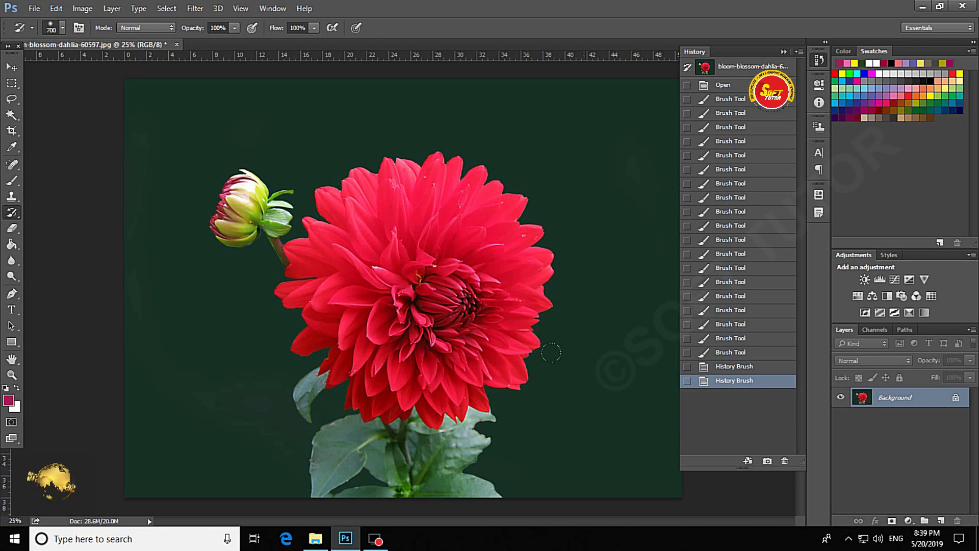
# - Paint new magenta strokes above and to the right of the dahlia with the Brush
pyautogui.moveTo(512, 171); pyautogui.dragTo(53, 214)
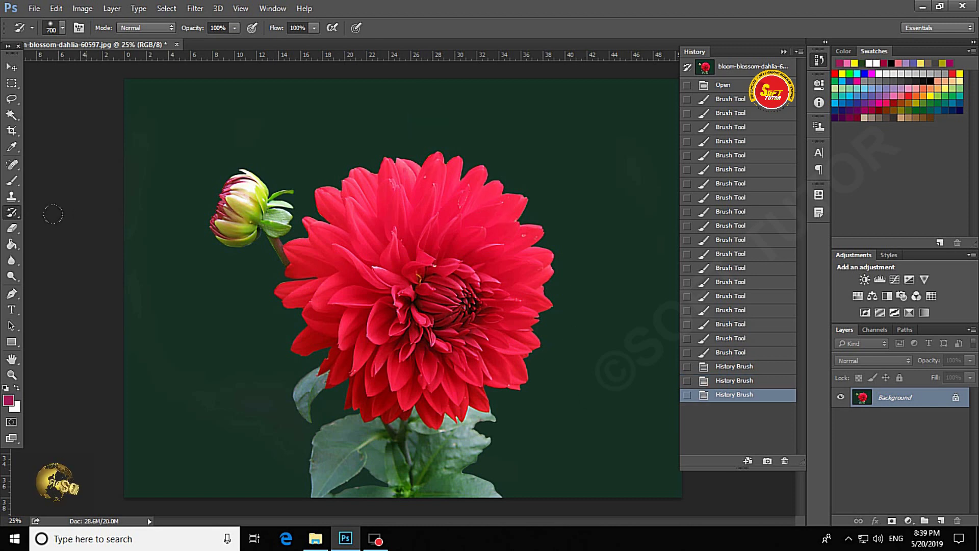
pyautogui.press('b')
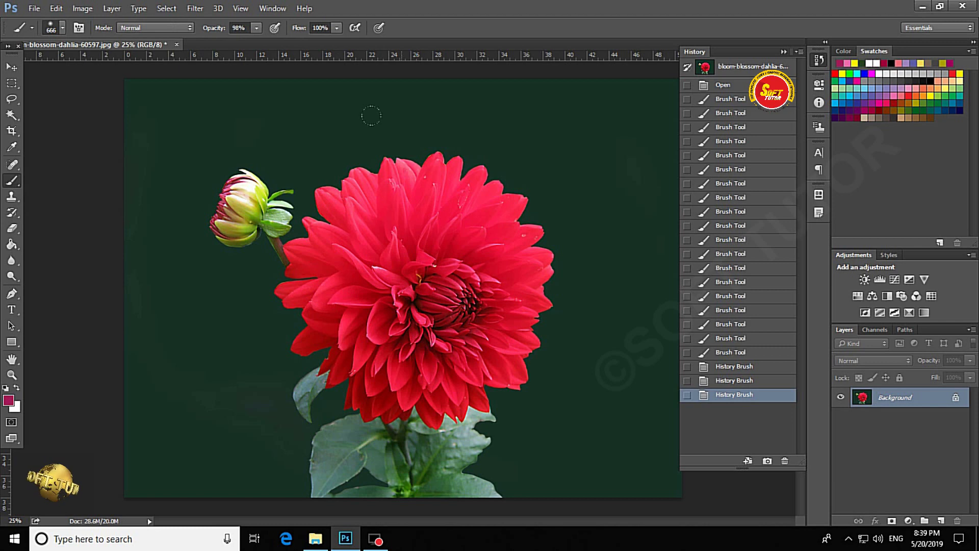
pyautogui.moveTo(372, 115); pyautogui.dragTo(535, 148)
pyautogui.moveTo(550, 240); pyautogui.dragTo(545, 294)
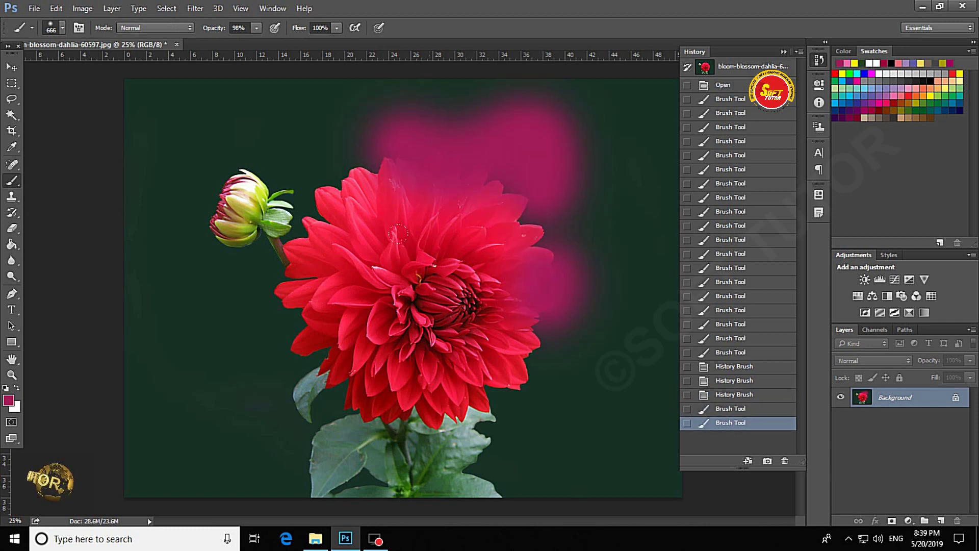
pyautogui.moveTo(405, 215); pyautogui.dragTo(328, 158)
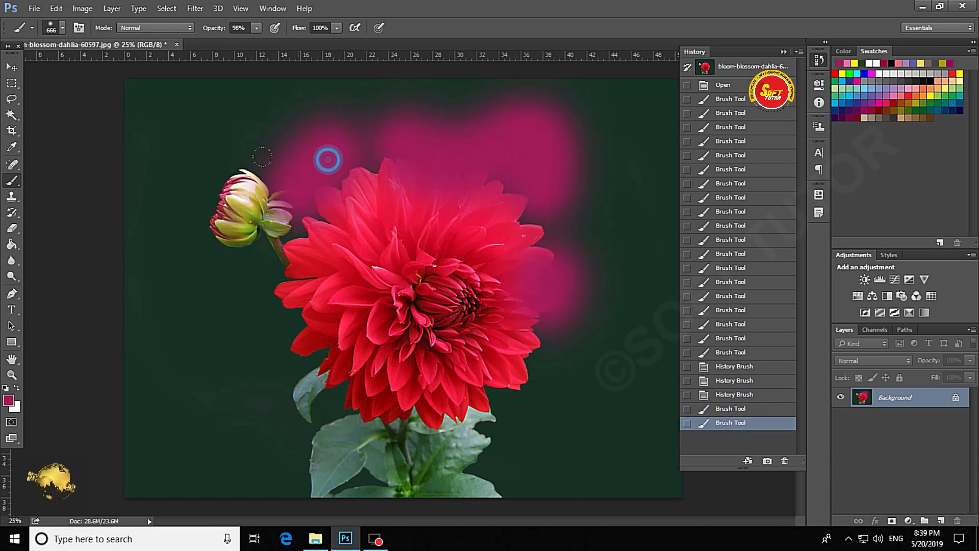
pyautogui.moveTo(540, 127); pyautogui.dragTo(576, 214)
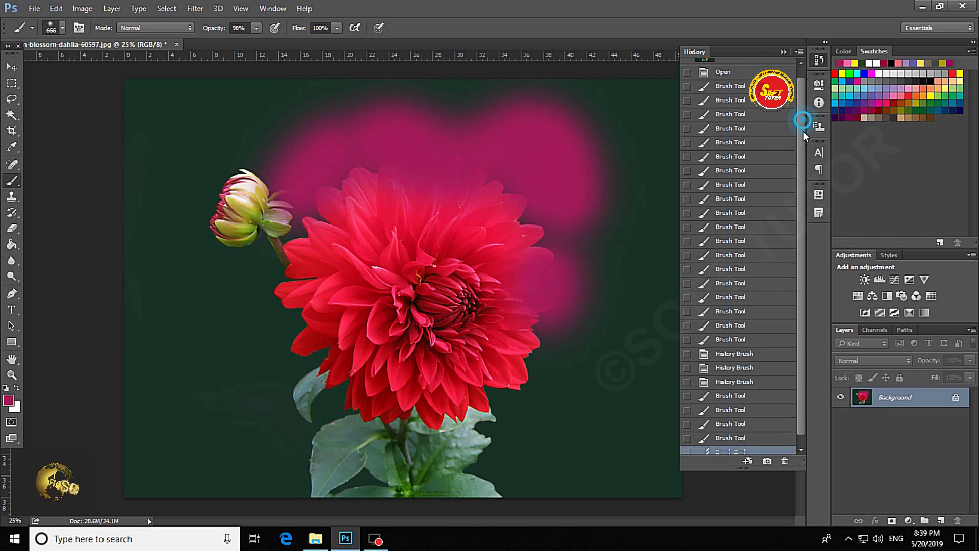
pyautogui.click(735, 99)
# - Step forward to the thirteenth brush state and back to the second in History
pyautogui.click(735, 114)
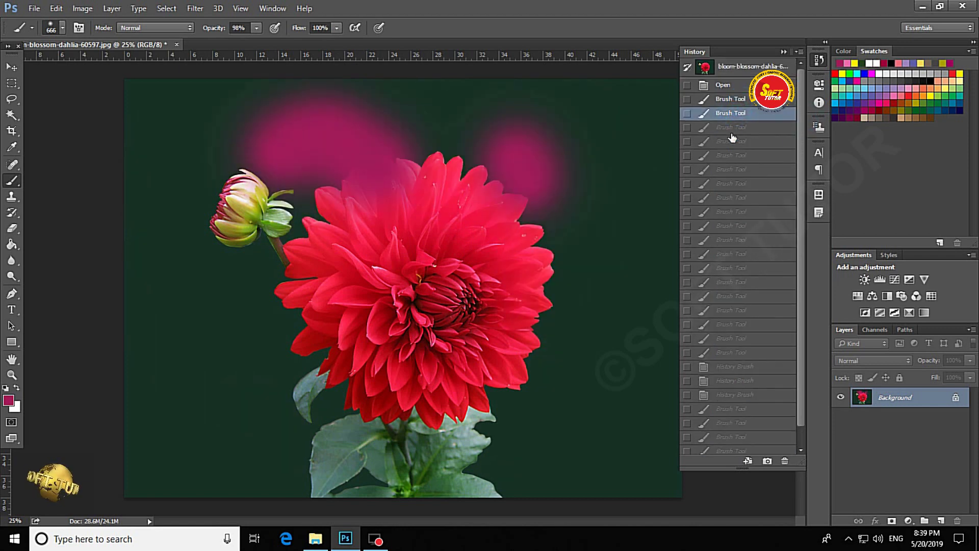
pyautogui.click(729, 141)
pyautogui.click(728, 182)
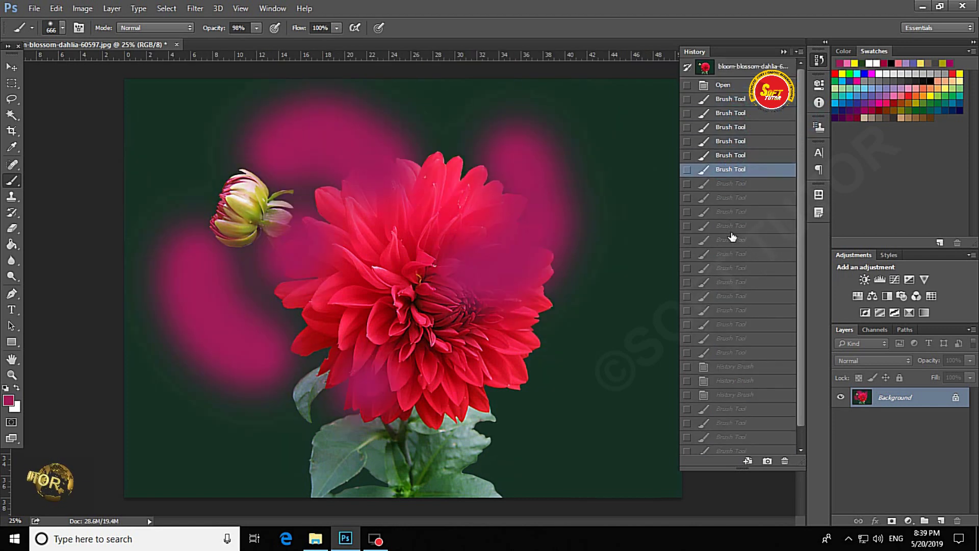
pyautogui.click(731, 237)
pyautogui.click(734, 266)
pyautogui.click(738, 249)
pyautogui.click(744, 183)
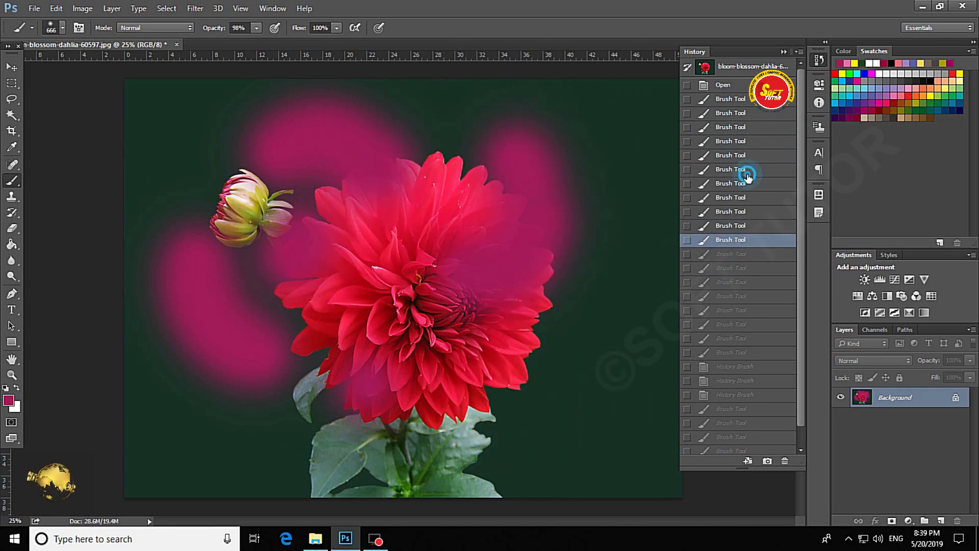
pyautogui.click(744, 139)
pyautogui.click(745, 113)
# - Revert to the original snapshot, then return to a state with several magenta strokes
pyautogui.click(740, 85)
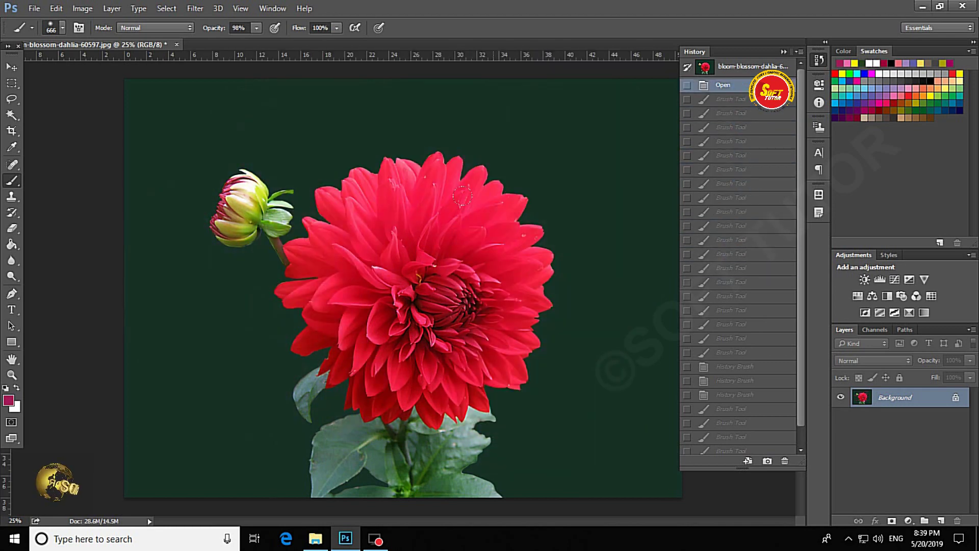
pyautogui.click(732, 68)
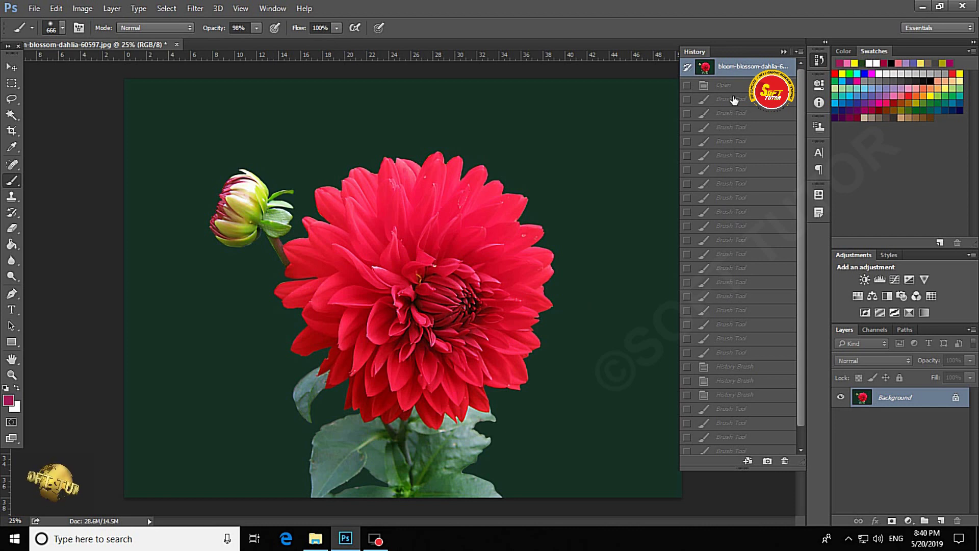
pyautogui.click(733, 155)
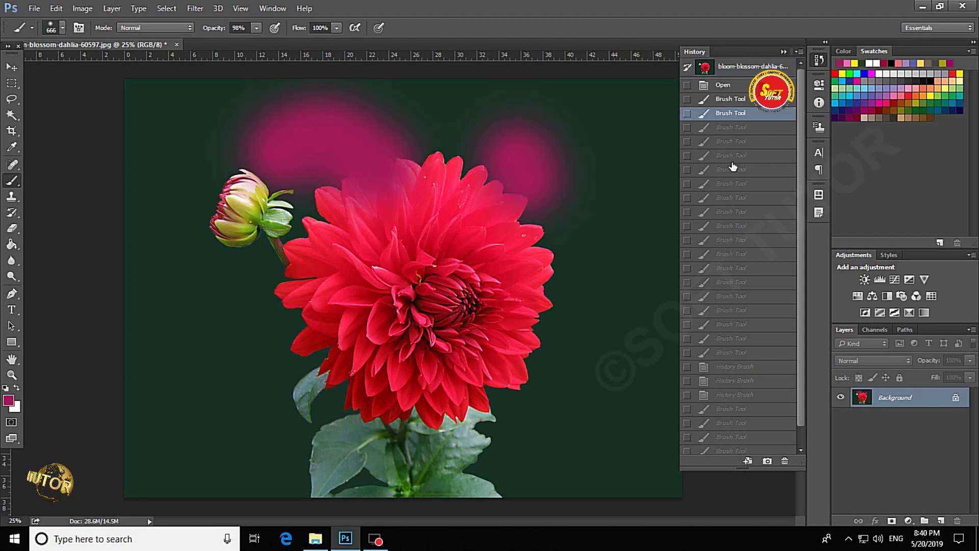
pyautogui.click(732, 225)
pyautogui.click(733, 281)
pyautogui.click(11, 214)
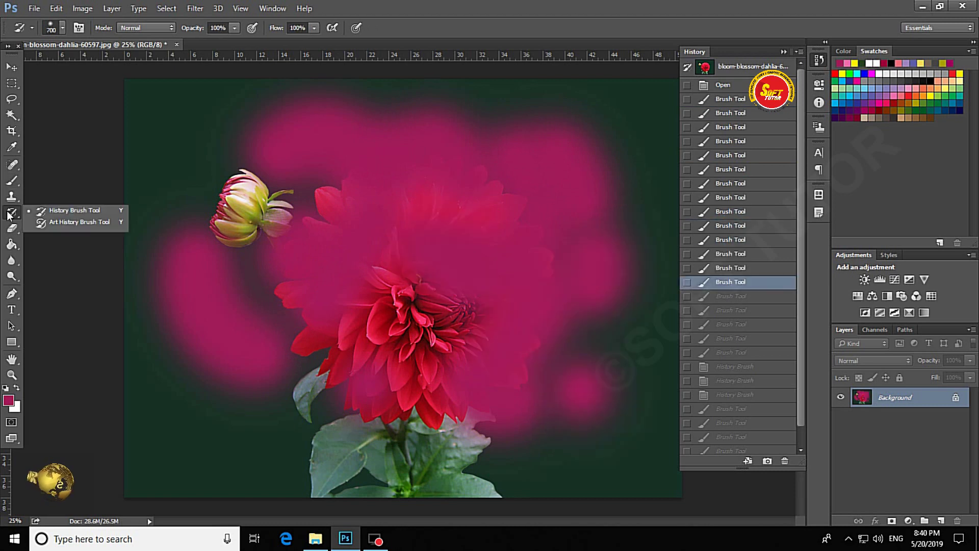
# - Paint out every pink stroke with the History Brush, restoring the original photo
pyautogui.click(43, 213)
pyautogui.moveTo(179, 210)
pyautogui.mouseDown()
pyautogui.moveTo(397, 91)
pyautogui.moveTo(393, 234)
pyautogui.mouseUp()
pyautogui.moveTo(265, 117); pyautogui.dragTo(392, 123)
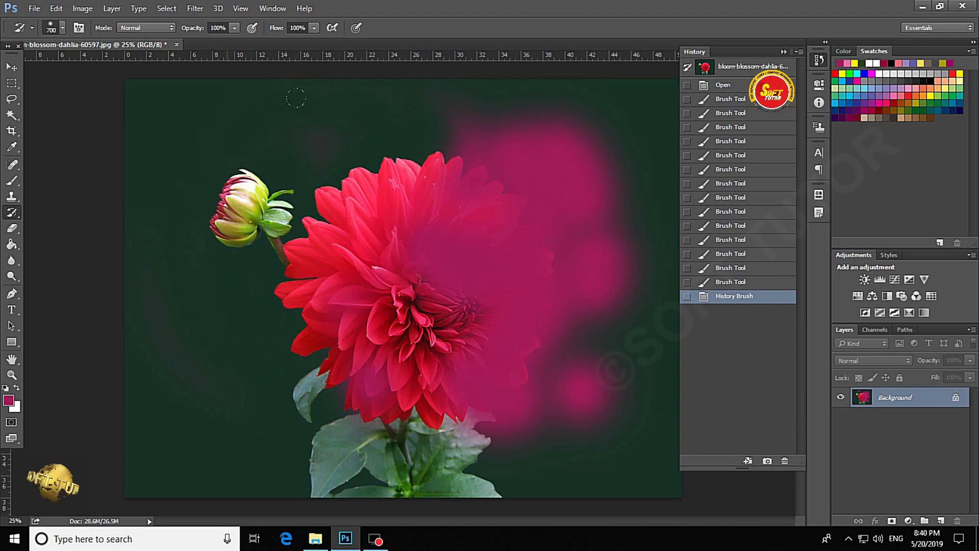
pyautogui.moveTo(459, 133)
pyautogui.mouseDown()
pyautogui.moveTo(480, 107)
pyautogui.moveTo(542, 280)
pyautogui.mouseUp()
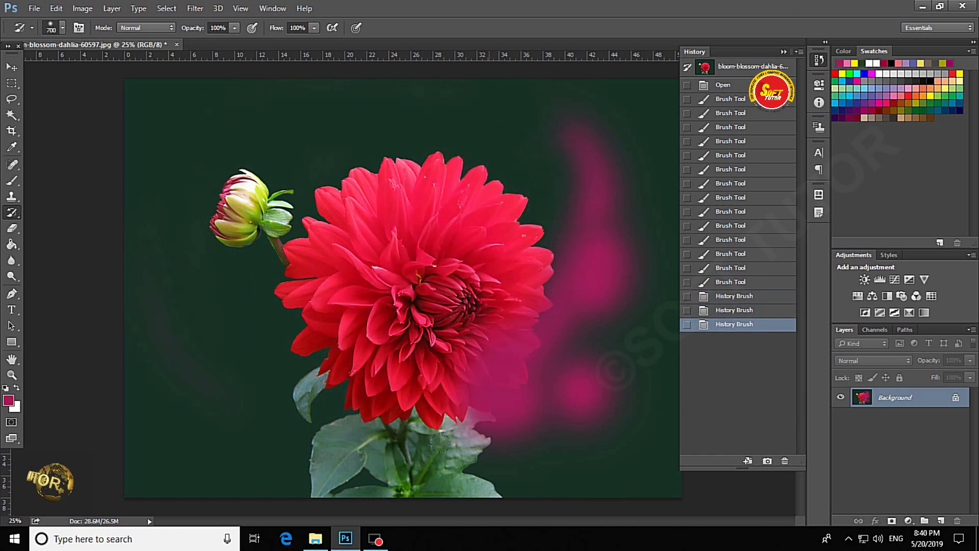
pyautogui.moveTo(515, 131)
pyautogui.mouseDown()
pyautogui.moveTo(574, 265)
pyautogui.moveTo(511, 291)
pyautogui.mouseUp()
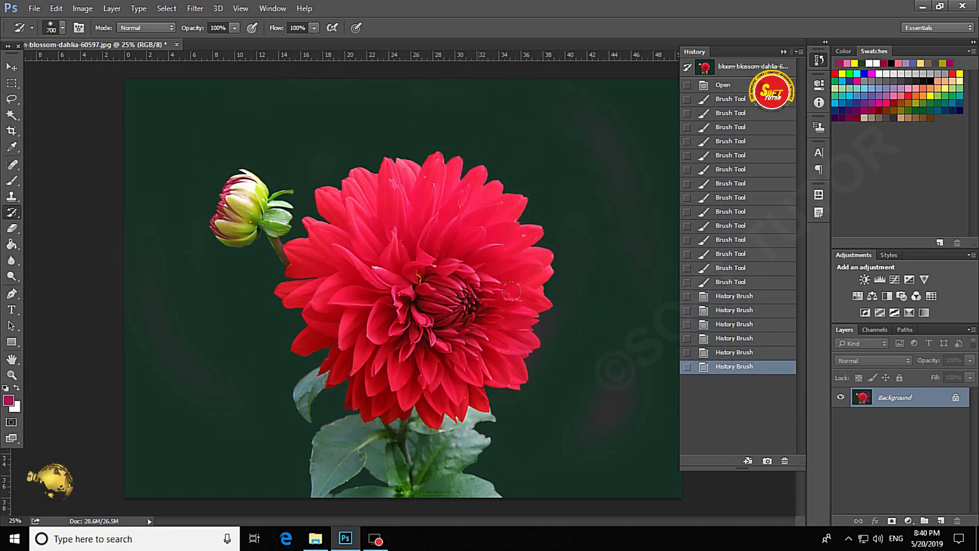
pyautogui.click(561, 399)
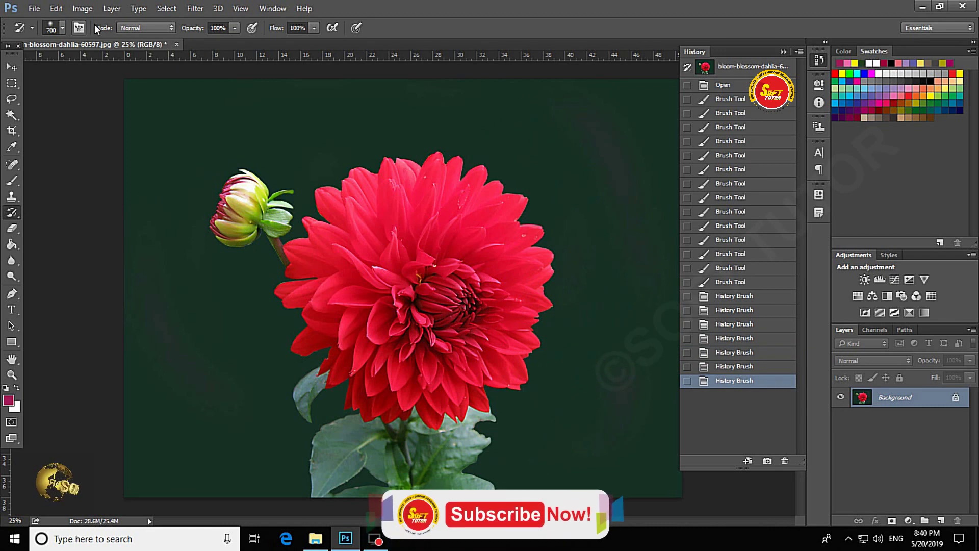
# - Review the History Brush's Mode, Opacity and Flow settings without changing them
pyautogui.click(145, 28)
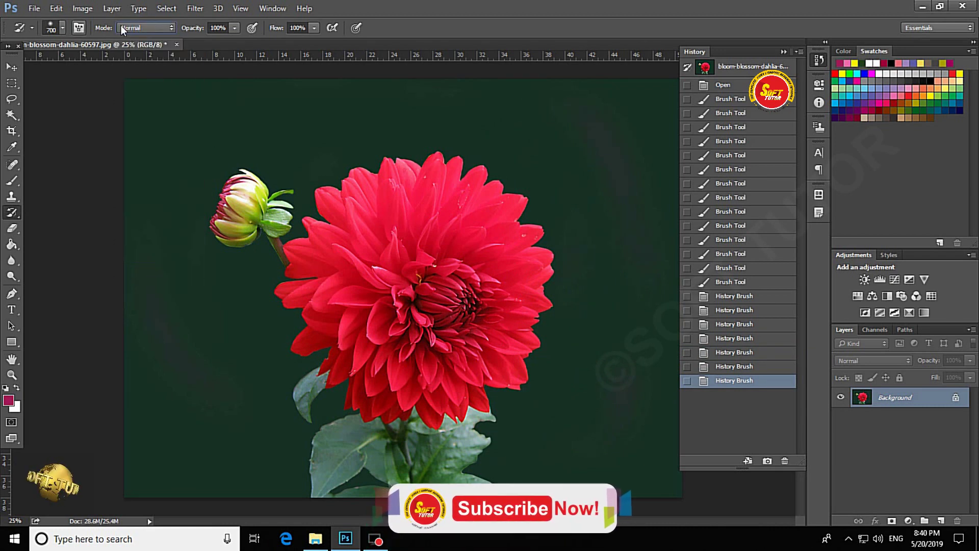
pyautogui.click(154, 27)
pyautogui.click(234, 29)
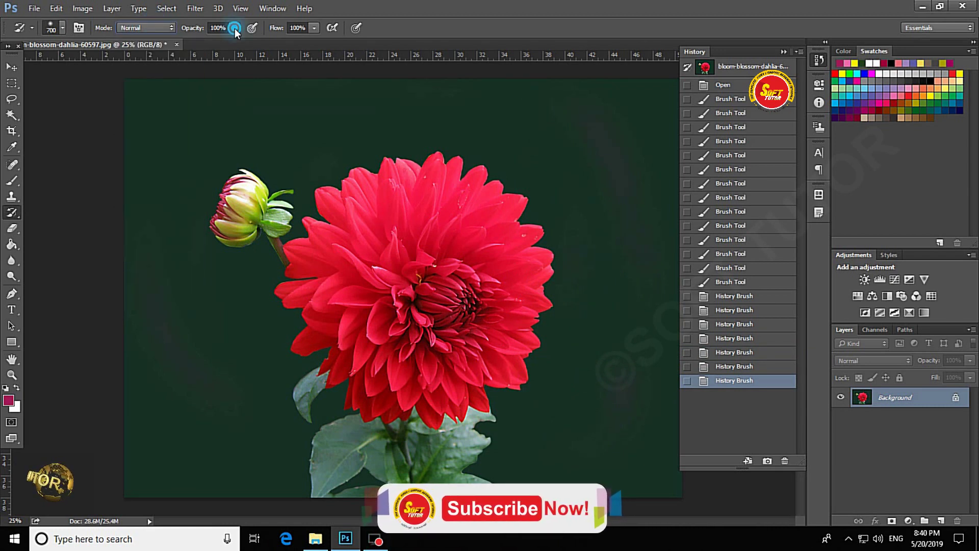
pyautogui.click(314, 28)
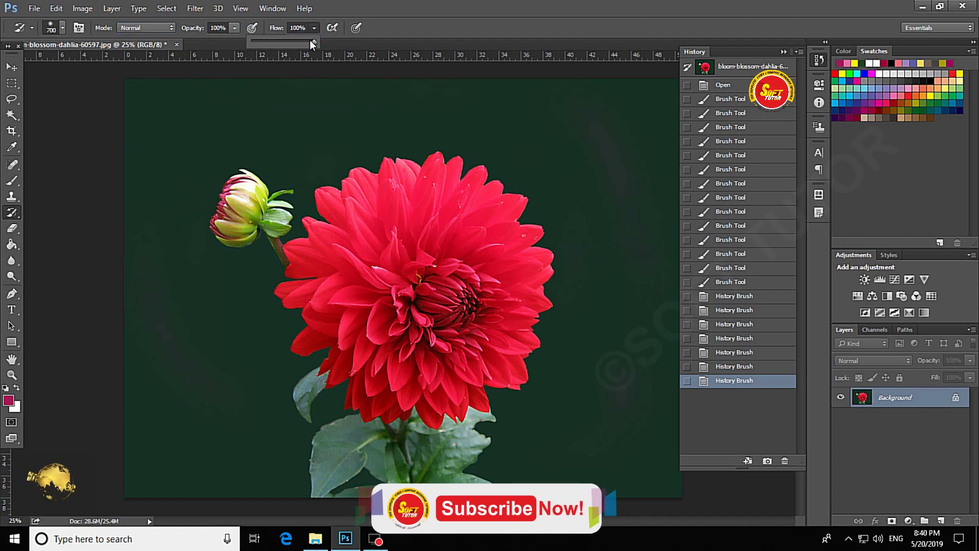
pyautogui.click(256, 193)
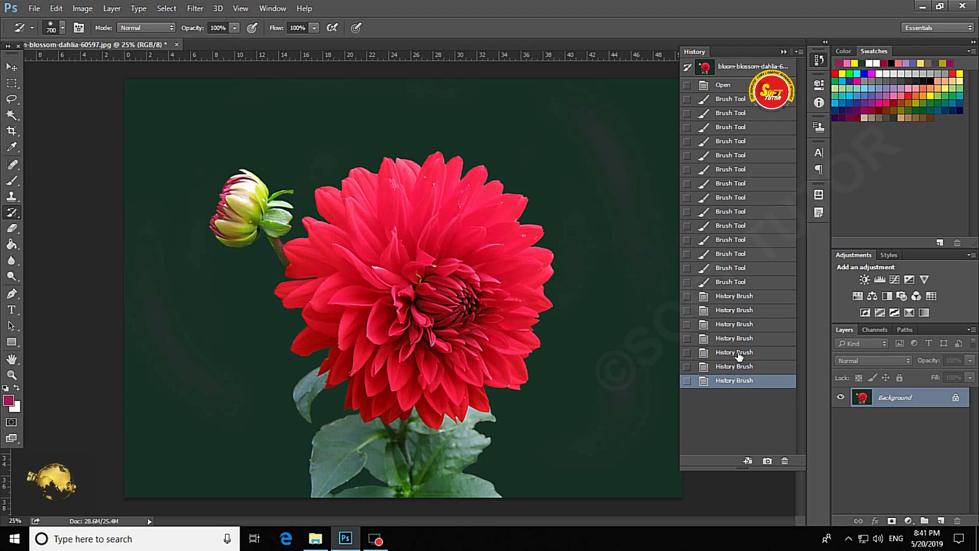
pyautogui.click(748, 121)
# - Step backward and forward through the painting and erasing states in History
pyautogui.hotkey('ctrl', 'alt', 'z')
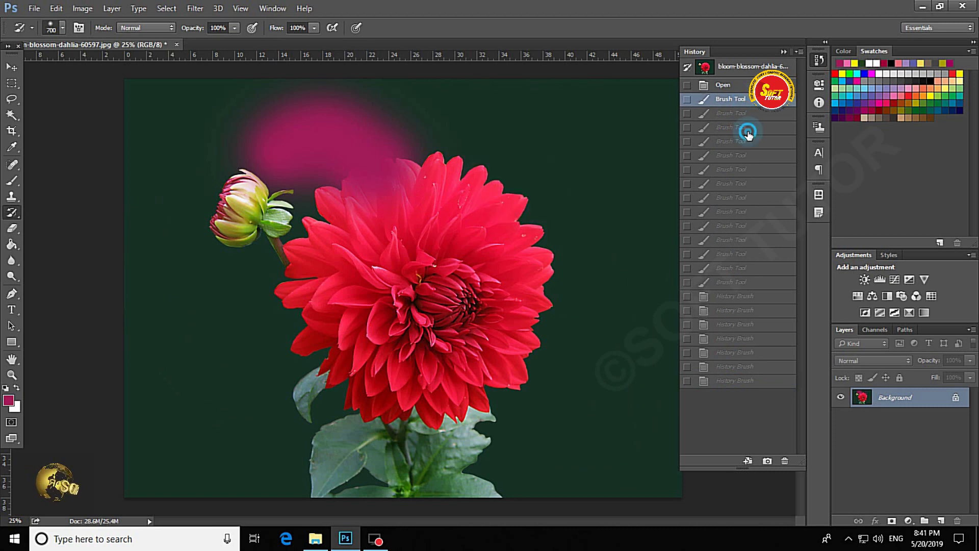
pyautogui.click(748, 132)
pyautogui.click(743, 186)
pyautogui.click(743, 215)
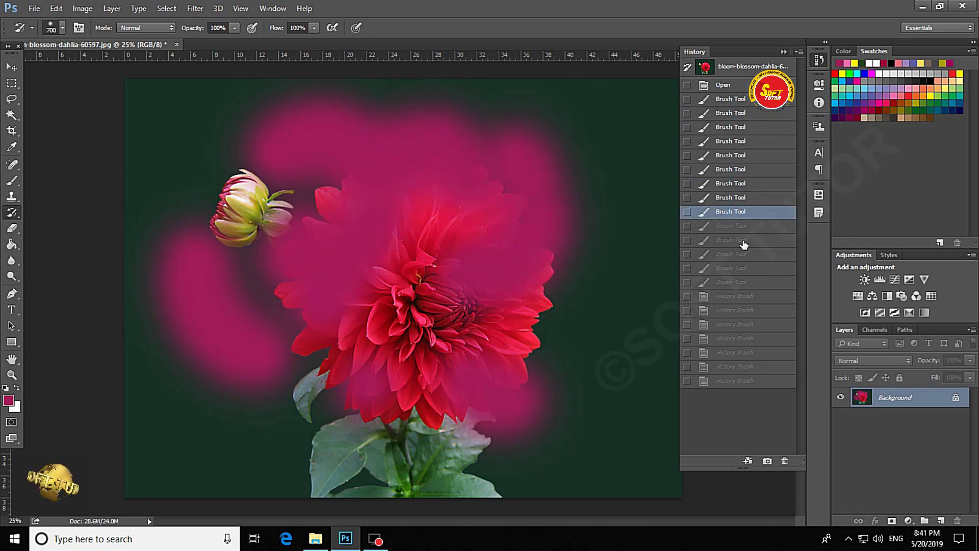
pyautogui.click(743, 254)
pyautogui.click(745, 324)
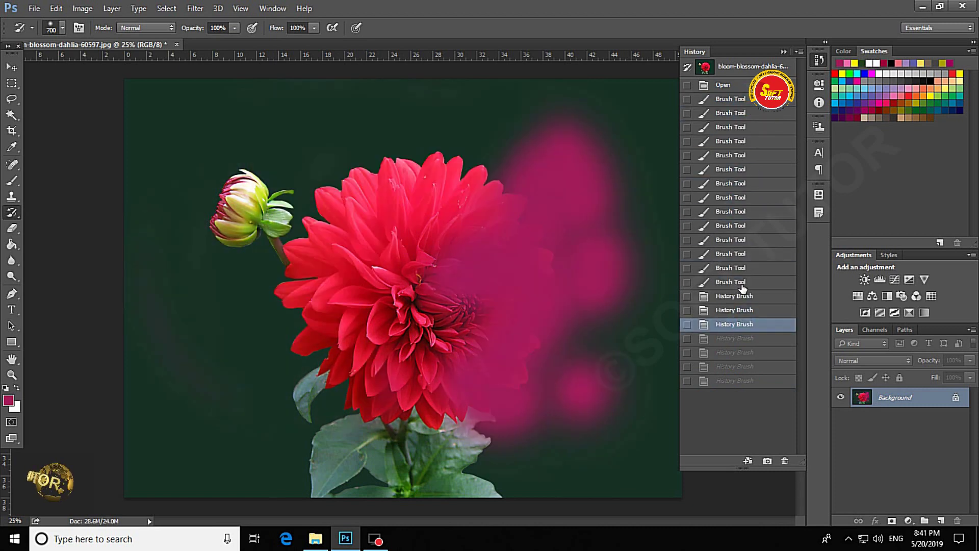
pyautogui.click(757, 188)
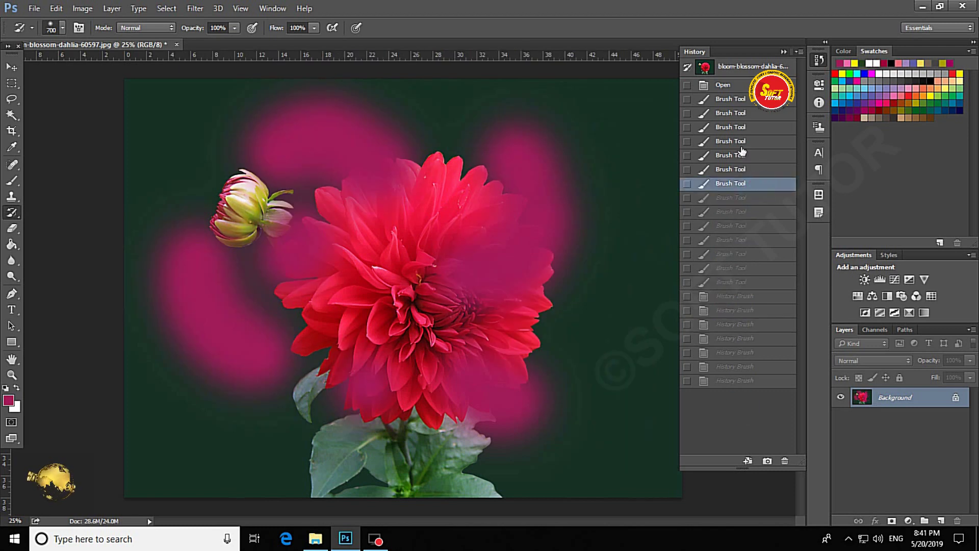
pyautogui.click(741, 143)
pyautogui.click(739, 354)
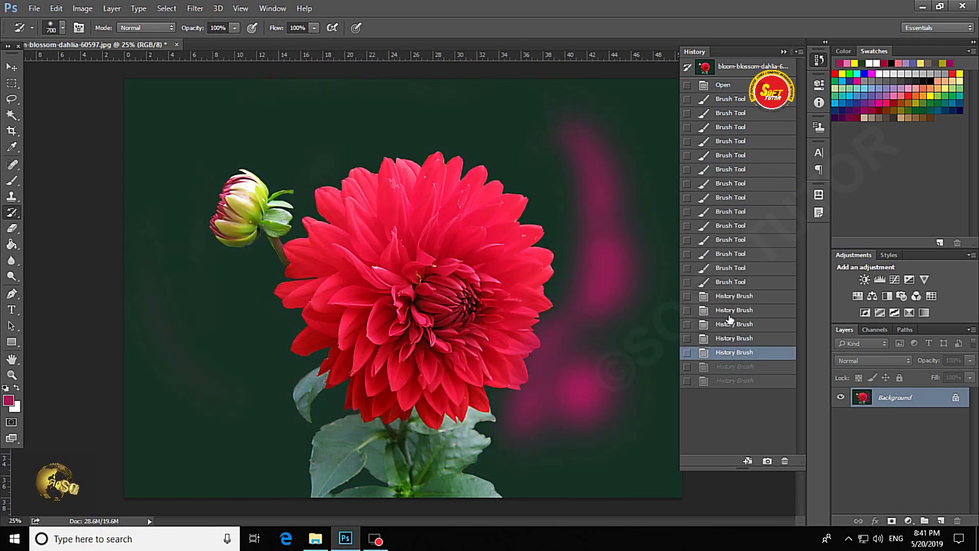
# - Delete the brush-stroke states into the History trash and collapse the History panel
pyautogui.moveTo(738, 365); pyautogui.dragTo(786, 462)
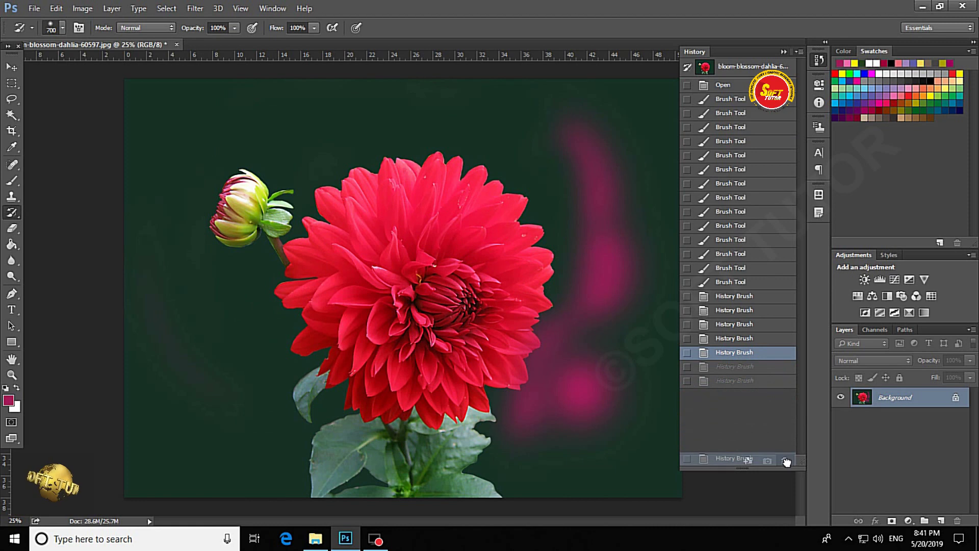
pyautogui.moveTo(786, 461); pyautogui.dragTo(786, 461)
pyautogui.moveTo(746, 335); pyautogui.dragTo(786, 462)
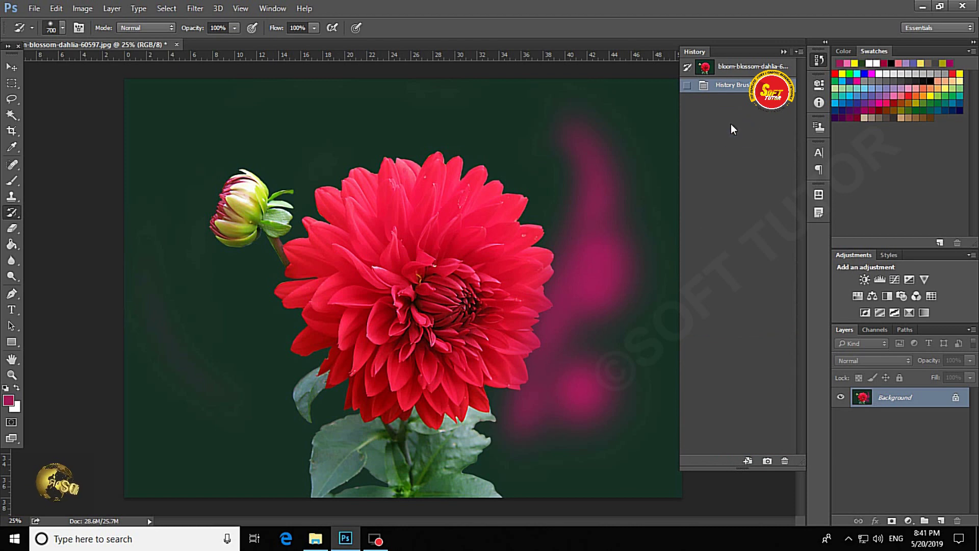
pyautogui.moveTo(730, 85); pyautogui.dragTo(785, 461)
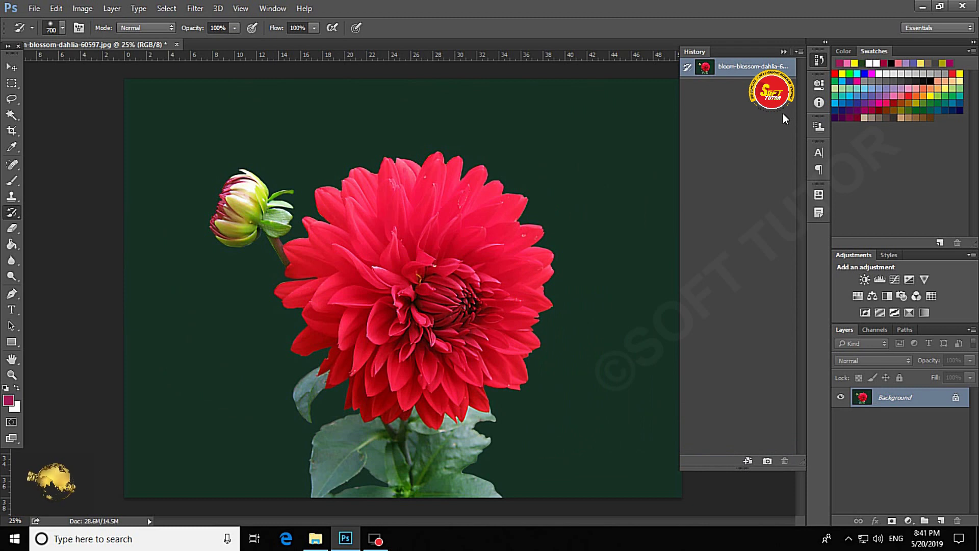
pyautogui.click(782, 51)
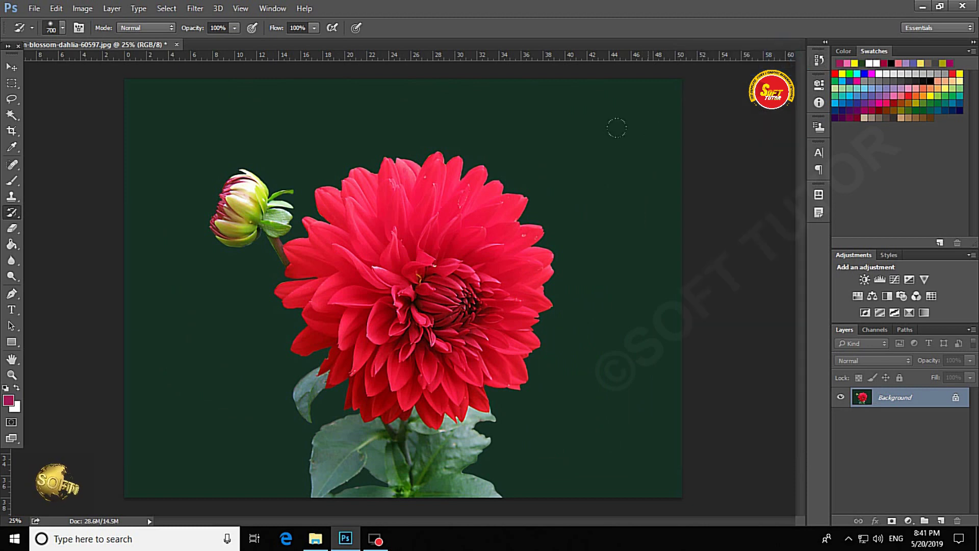
pyautogui.click(94, 11)
pyautogui.click(84, 10)
# - In Edit > Preferences > Performance, scrub History States from 293 down to 30
pyautogui.click(58, 10)
pyautogui.moveTo(75, 461)
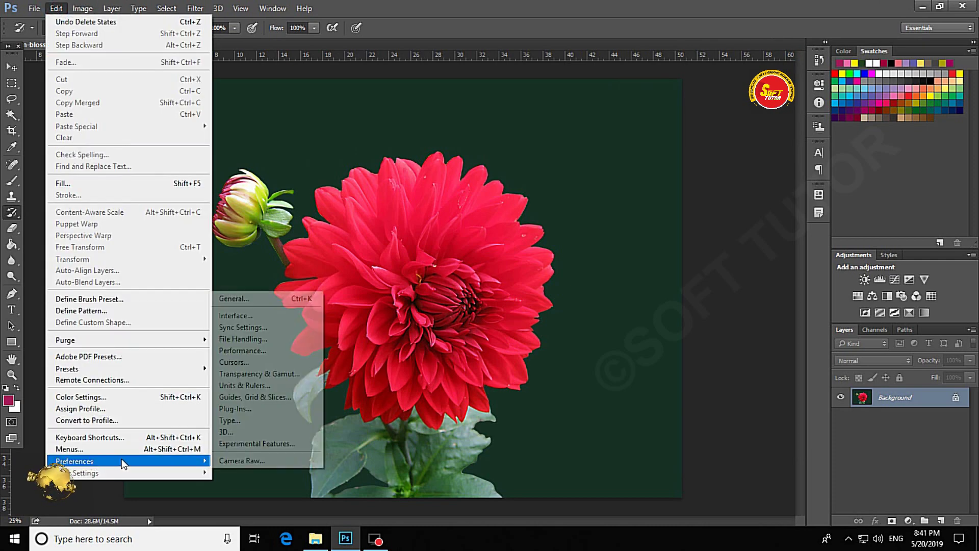
pyautogui.click(236, 299)
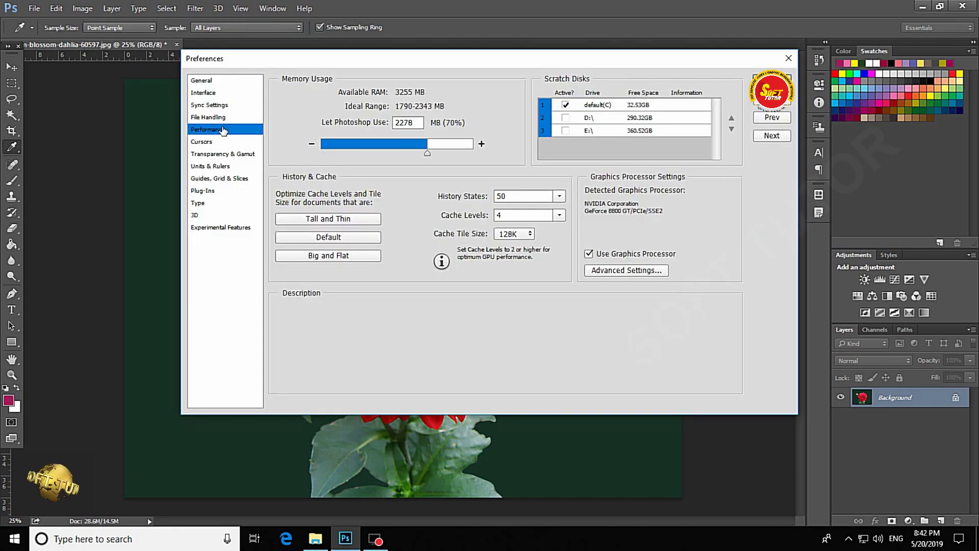
pyautogui.moveTo(462, 196)
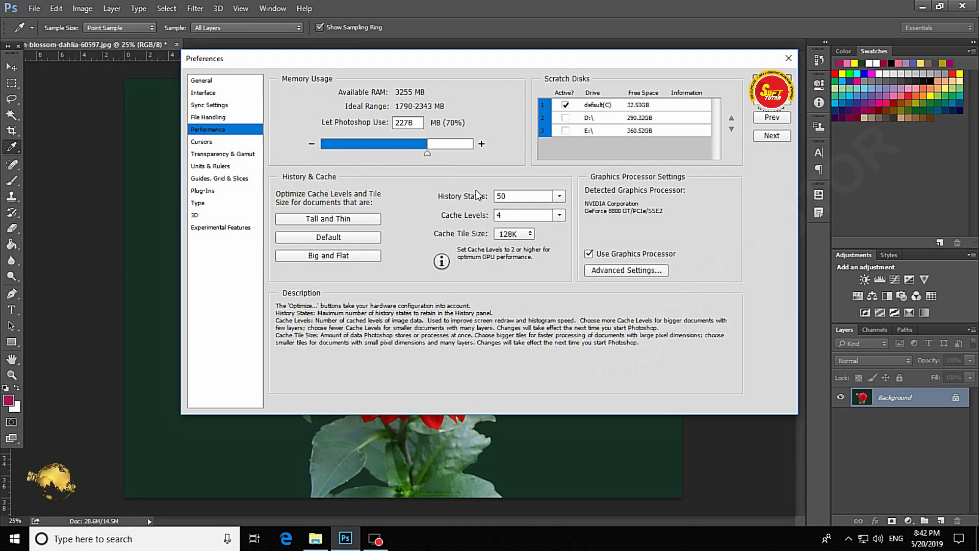
pyautogui.click(521, 194)
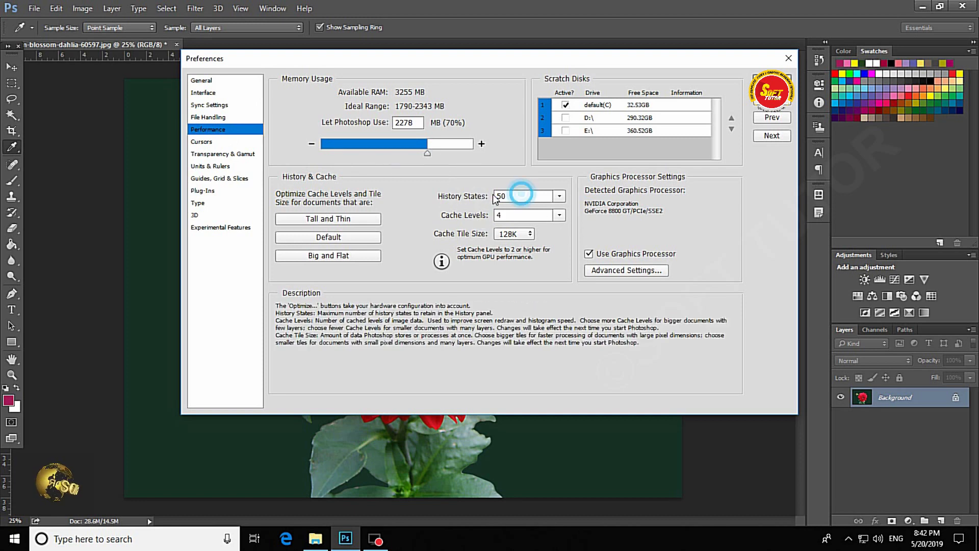
pyautogui.moveTo(465, 199); pyautogui.dragTo(460, 200)
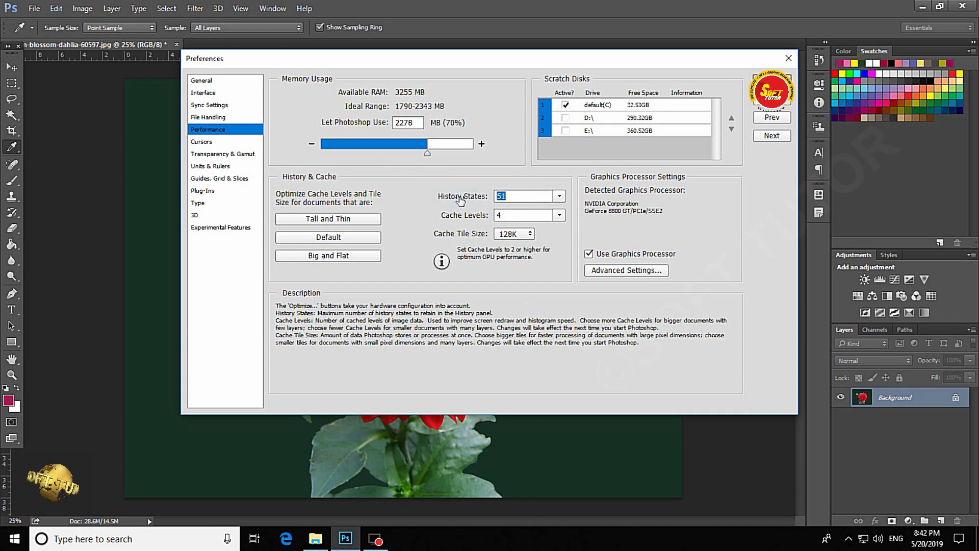
pyautogui.moveTo(460, 200); pyautogui.dragTo(454, 202)
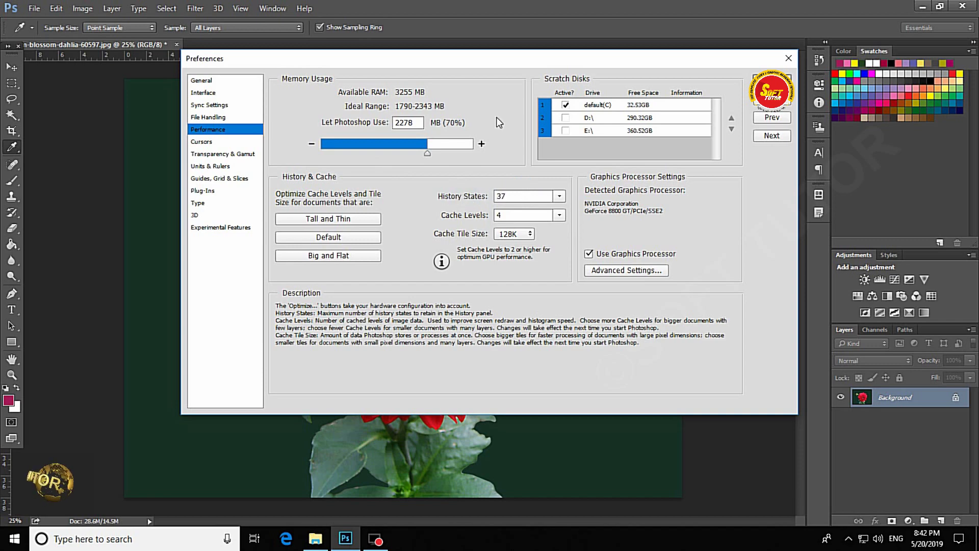
pyautogui.moveTo(495, 63); pyautogui.dragTo(457, 106)
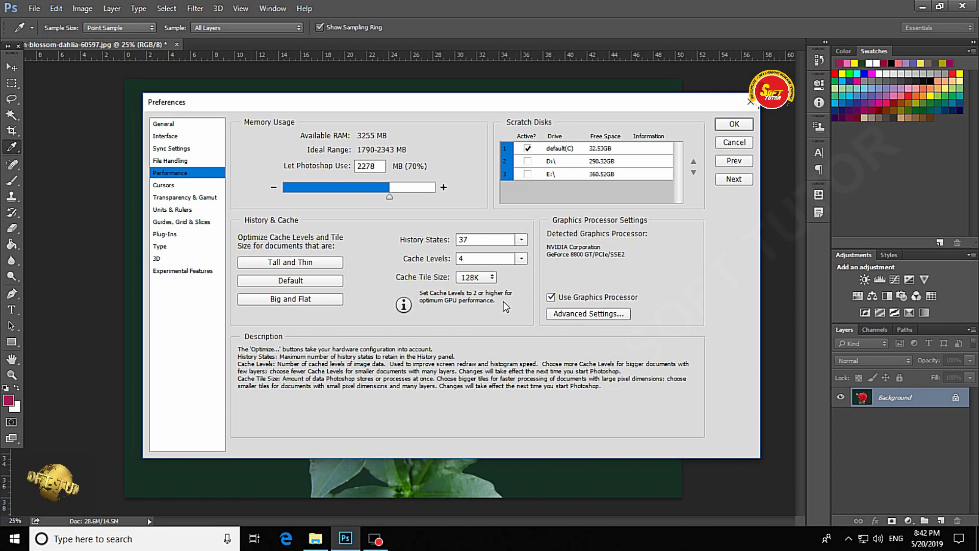
pyautogui.moveTo(430, 241); pyautogui.dragTo(442, 244)
pyautogui.moveTo(461, 102); pyautogui.dragTo(450, 122)
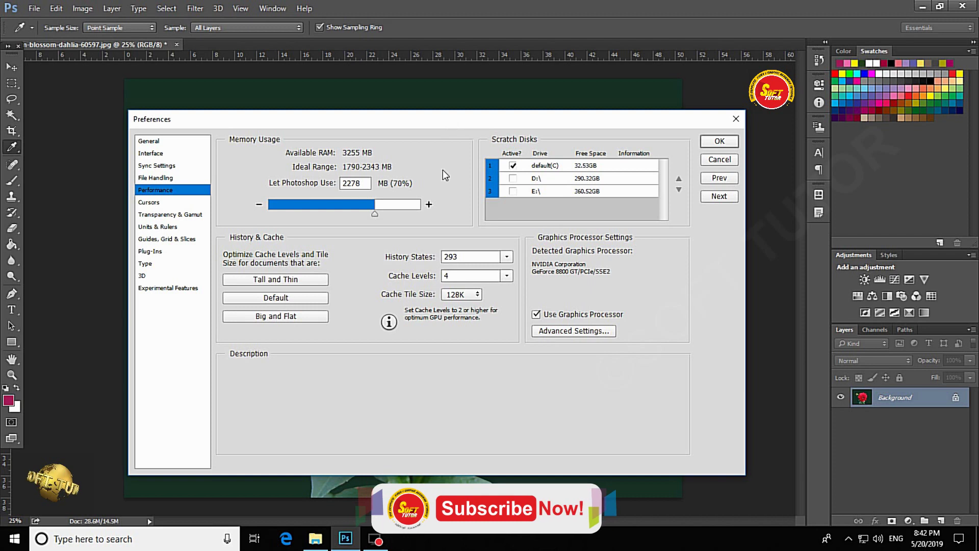
pyautogui.moveTo(431, 258)
pyautogui.mouseDown()
pyautogui.moveTo(421, 261)
pyautogui.moveTo(474, 258)
pyautogui.moveTo(470, 239)
pyautogui.mouseUp()
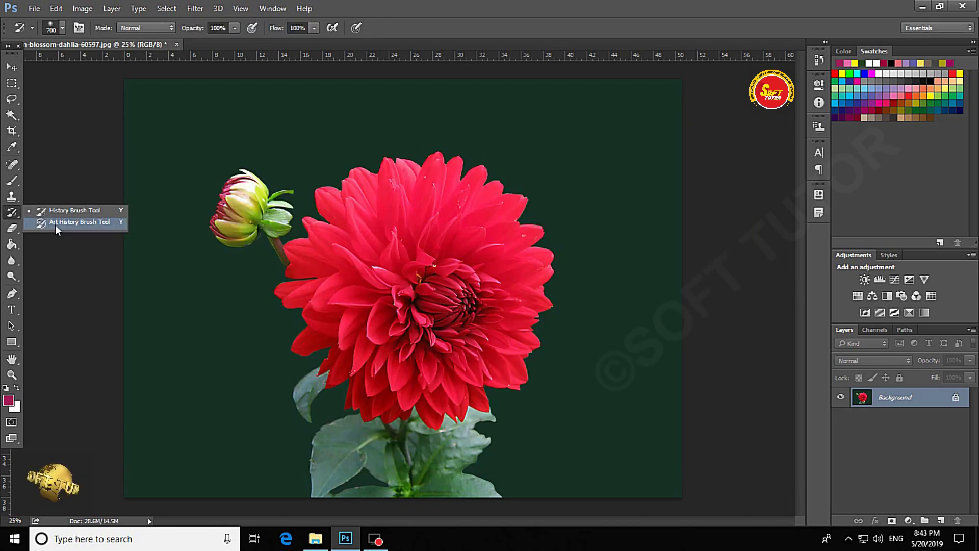
# - Paint loose dabs over the dahlia with a 136 px Art History Brush, then revert with F12
pyautogui.click(55, 224)
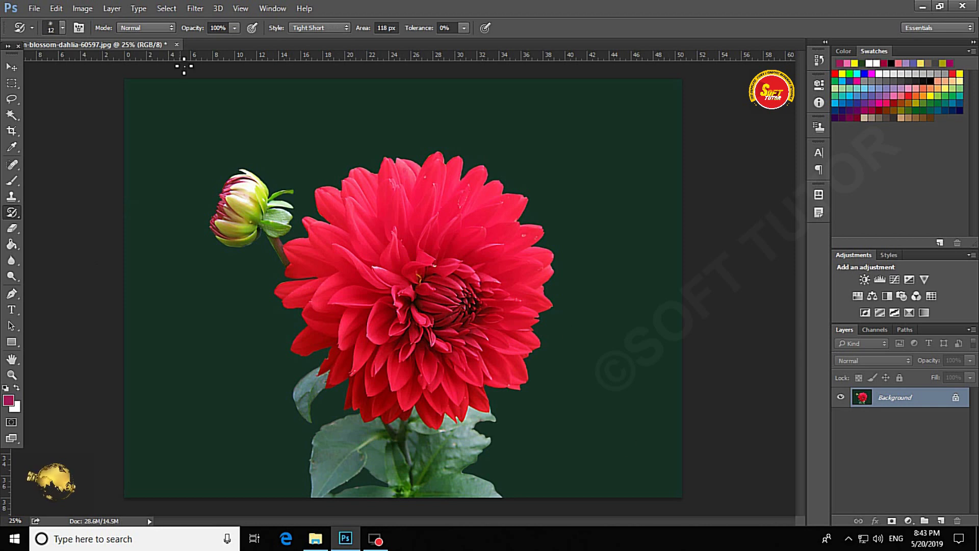
pyautogui.click(154, 31)
pyautogui.rightClick(412, 226)
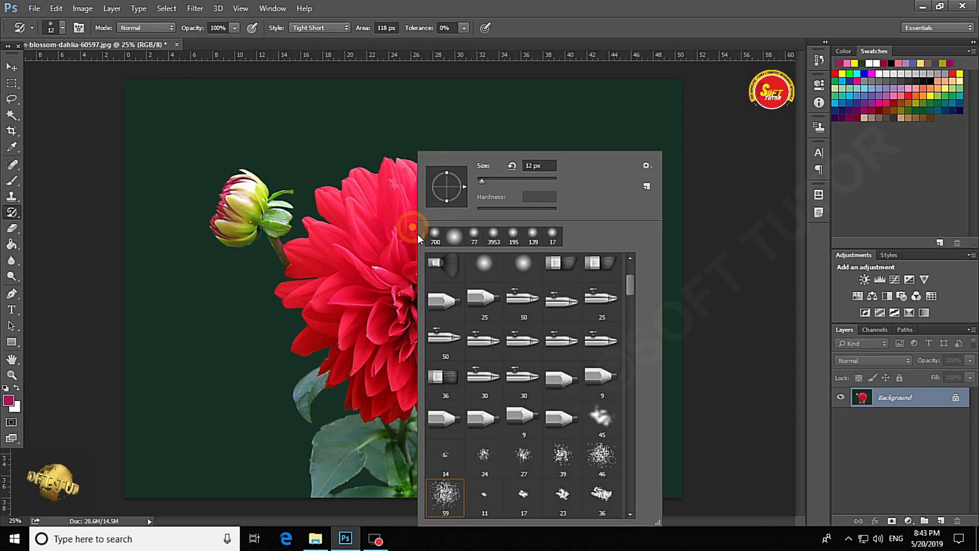
pyautogui.click(340, 167)
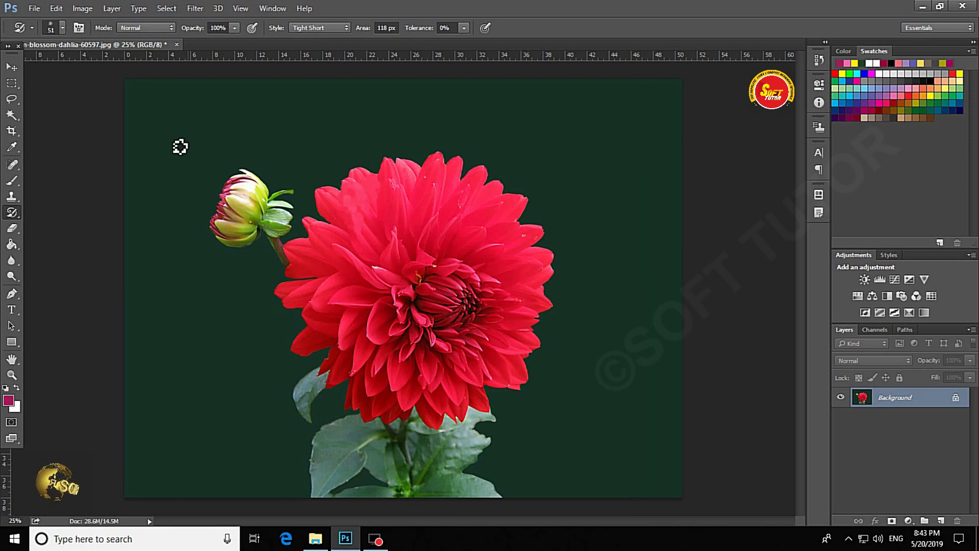
pyautogui.rightClick(268, 171)
pyautogui.moveTo(359, 179); pyautogui.dragTo(372, 182)
pyautogui.moveTo(237, 163)
pyautogui.mouseDown()
pyautogui.moveTo(255, 173)
pyautogui.moveTo(256, 198)
pyautogui.moveTo(431, 164)
pyautogui.moveTo(454, 183)
pyautogui.moveTo(371, 265)
pyautogui.moveTo(310, 286)
pyautogui.moveTo(387, 286)
pyautogui.moveTo(433, 227)
pyautogui.moveTo(473, 221)
pyautogui.moveTo(485, 179)
pyautogui.moveTo(520, 203)
pyautogui.moveTo(484, 257)
pyautogui.moveTo(527, 245)
pyautogui.moveTo(522, 280)
pyautogui.moveTo(497, 308)
pyautogui.moveTo(518, 337)
pyautogui.moveTo(498, 372)
pyautogui.moveTo(428, 381)
pyautogui.moveTo(377, 408)
pyautogui.moveTo(376, 395)
pyautogui.moveTo(327, 373)
pyautogui.moveTo(424, 332)
pyautogui.moveTo(434, 298)
pyautogui.moveTo(466, 295)
pyautogui.moveTo(459, 275)
pyautogui.moveTo(425, 430)
pyautogui.moveTo(403, 427)
pyautogui.moveTo(477, 409)
pyautogui.moveTo(418, 475)
pyautogui.moveTo(484, 504)
pyautogui.moveTo(461, 488)
pyautogui.mouseUp()
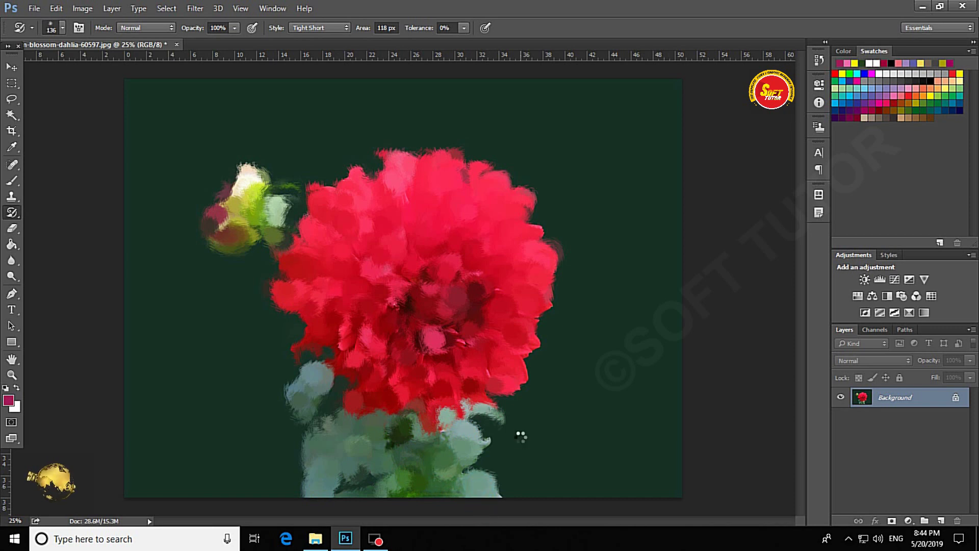
pyautogui.press('F12')
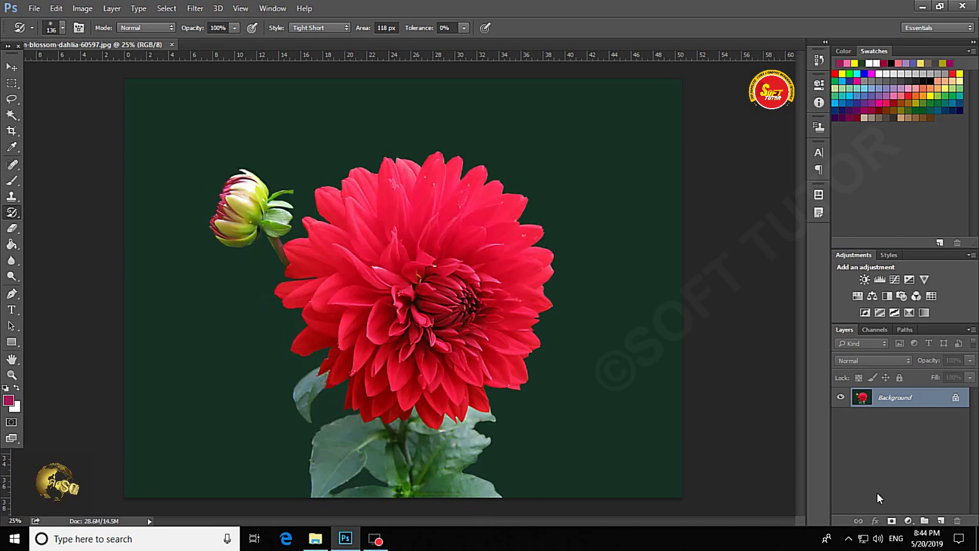
# - Add Layer 1 above the photo and fill it with white
pyautogui.click(941, 520)
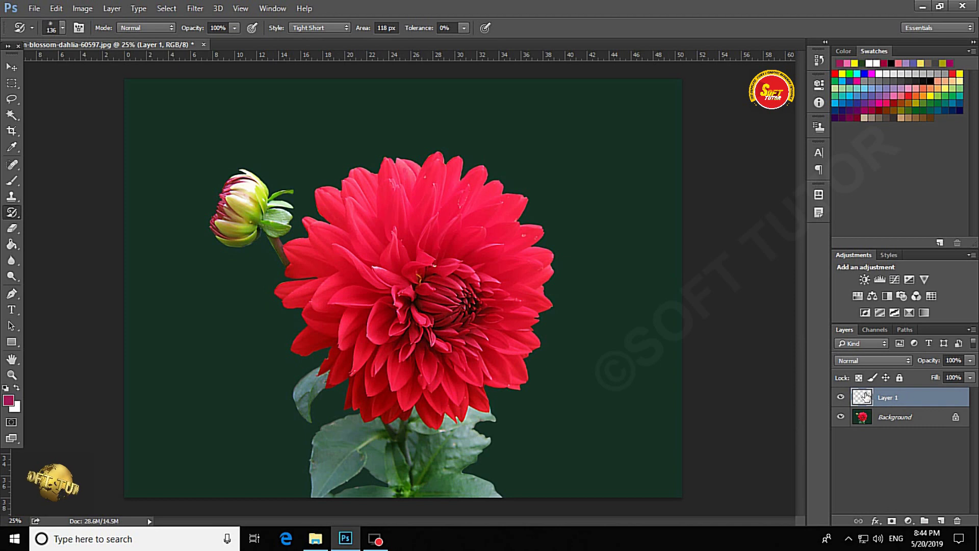
pyautogui.click(878, 62)
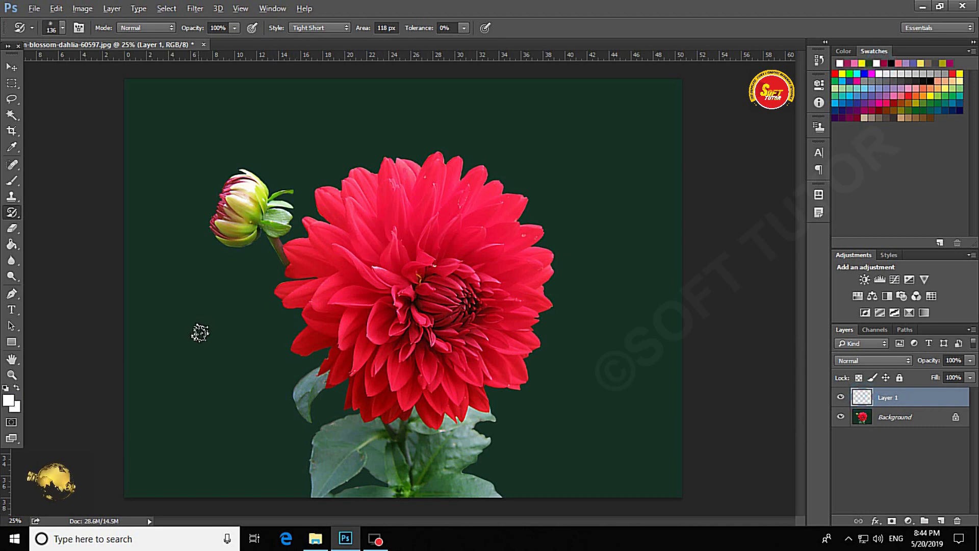
pyautogui.hotkey('alt', 'BackSpace')
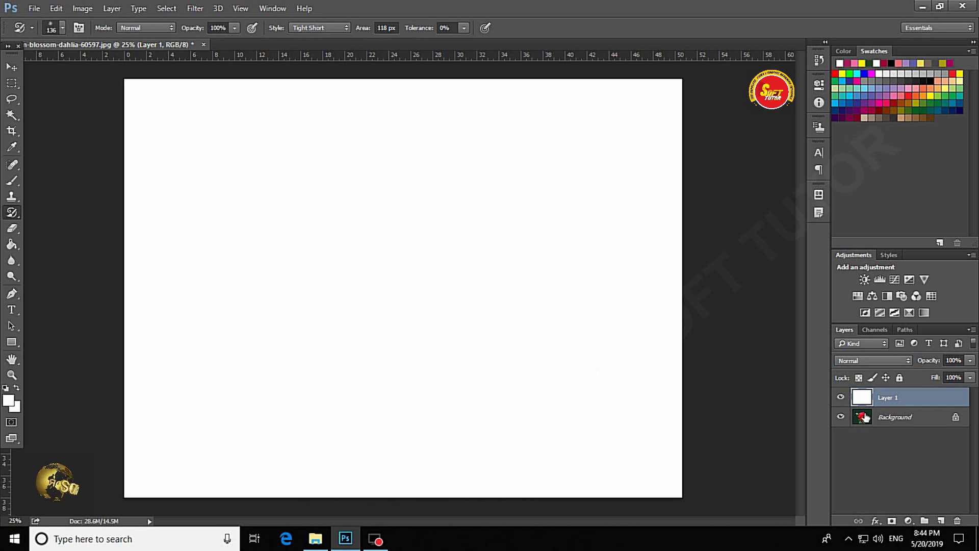
pyautogui.click(896, 421)
pyautogui.click(887, 399)
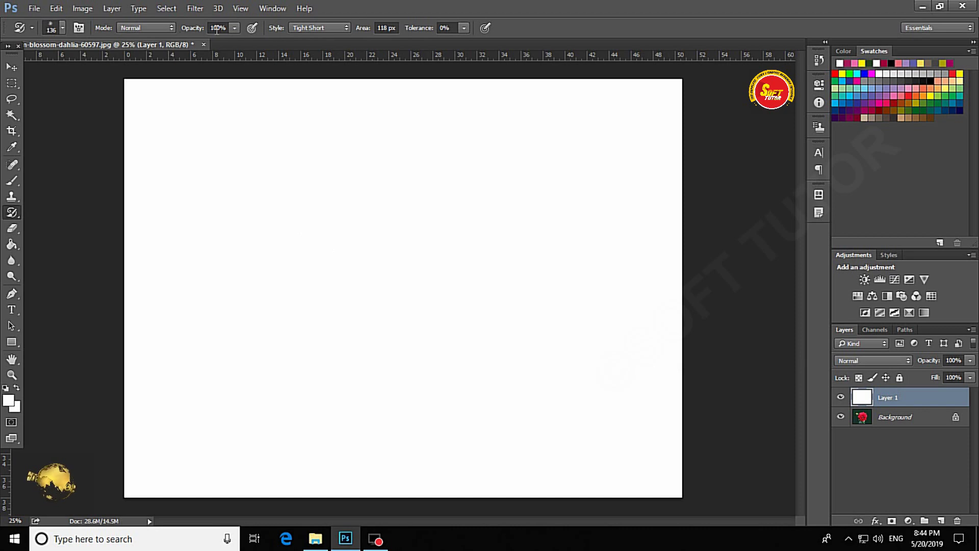
# - Shrink the Art History Brush's Area to 22 px and check its stroke styles
pyautogui.click(322, 27)
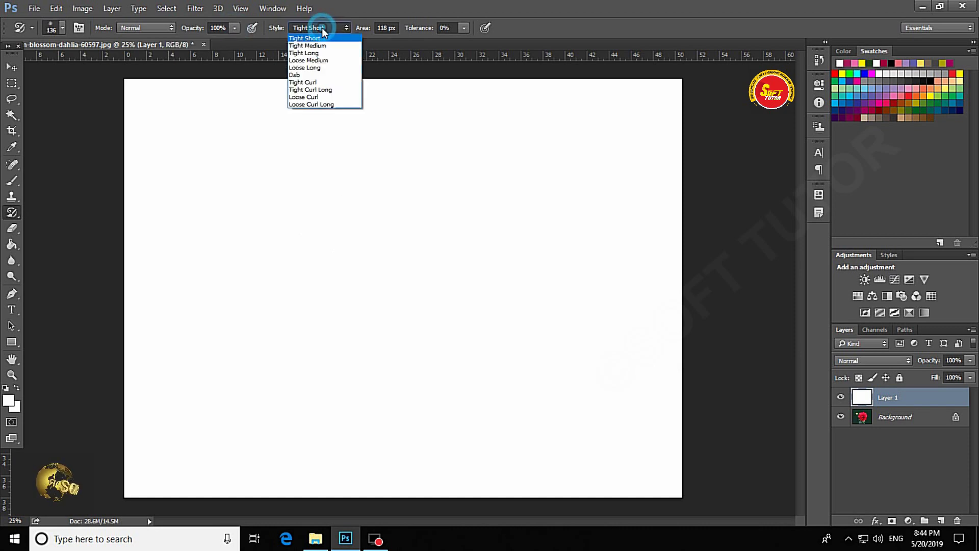
pyautogui.click(322, 28)
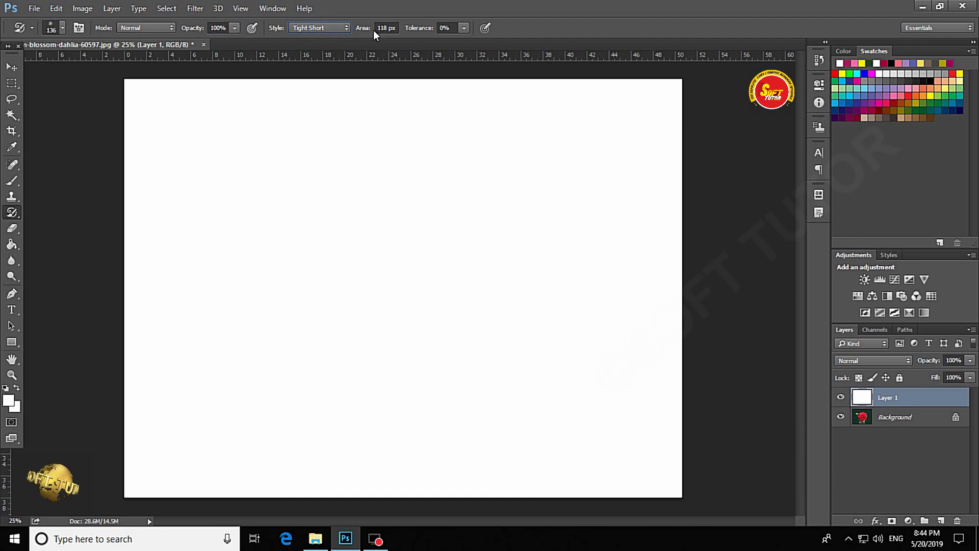
pyautogui.moveTo(367, 31); pyautogui.dragTo(323, 32)
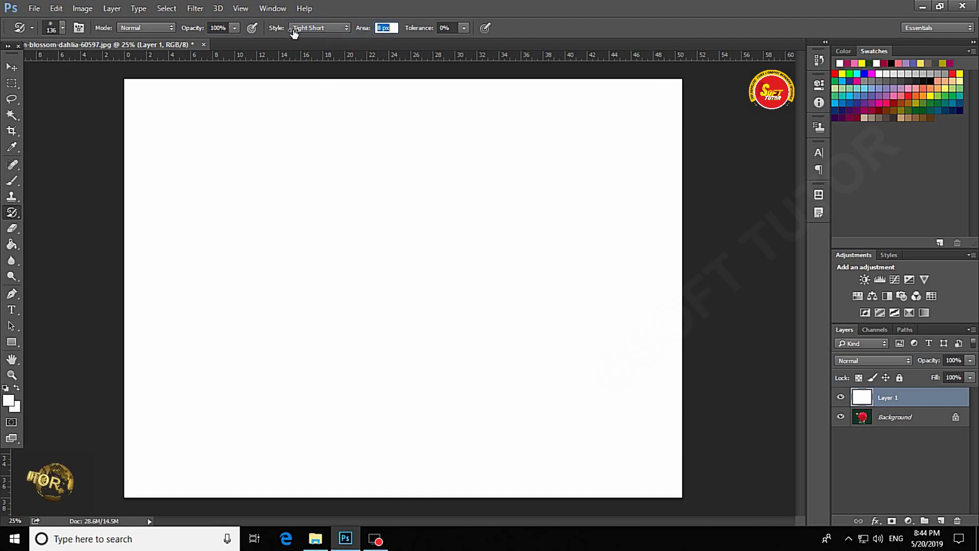
pyautogui.moveTo(288, 34); pyautogui.dragTo(285, 34)
pyautogui.click(311, 27)
pyautogui.write('22')
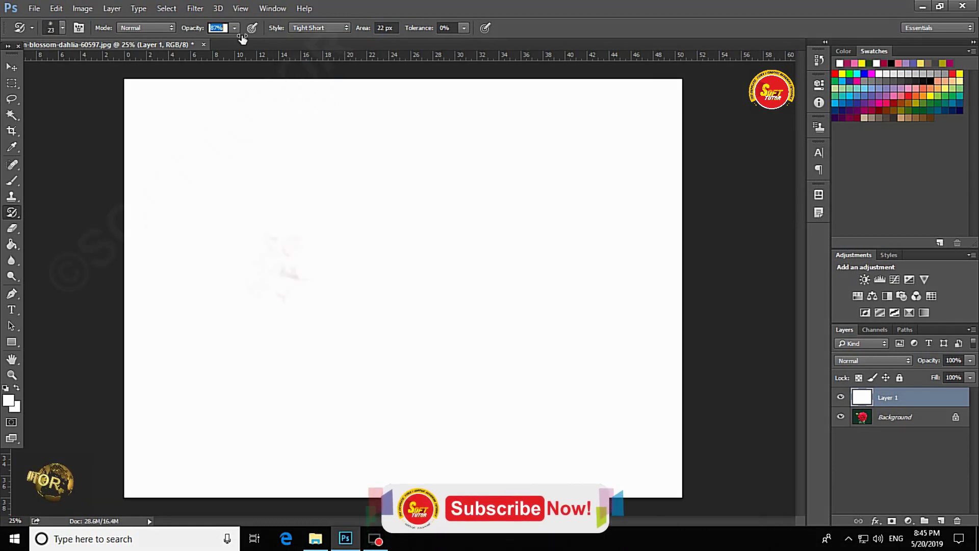
# - Lay first art strokes, then rebuild the bud, leaves and red flower body with a 46 px spatter brush
pyautogui.moveTo(278, 303)
pyautogui.mouseDown()
pyautogui.moveTo(336, 244)
pyautogui.moveTo(321, 265)
pyautogui.moveTo(345, 290)
pyautogui.moveTo(357, 207)
pyautogui.moveTo(349, 350)
pyautogui.moveTo(373, 223)
pyautogui.moveTo(328, 192)
pyautogui.moveTo(286, 225)
pyautogui.moveTo(320, 212)
pyautogui.mouseUp()
pyautogui.rightClick(383, 230)
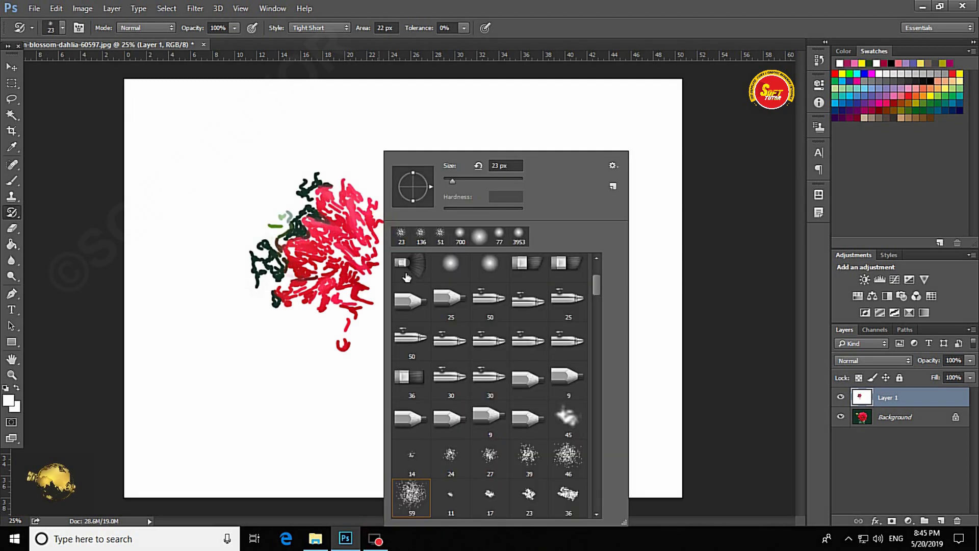
pyautogui.click(567, 457)
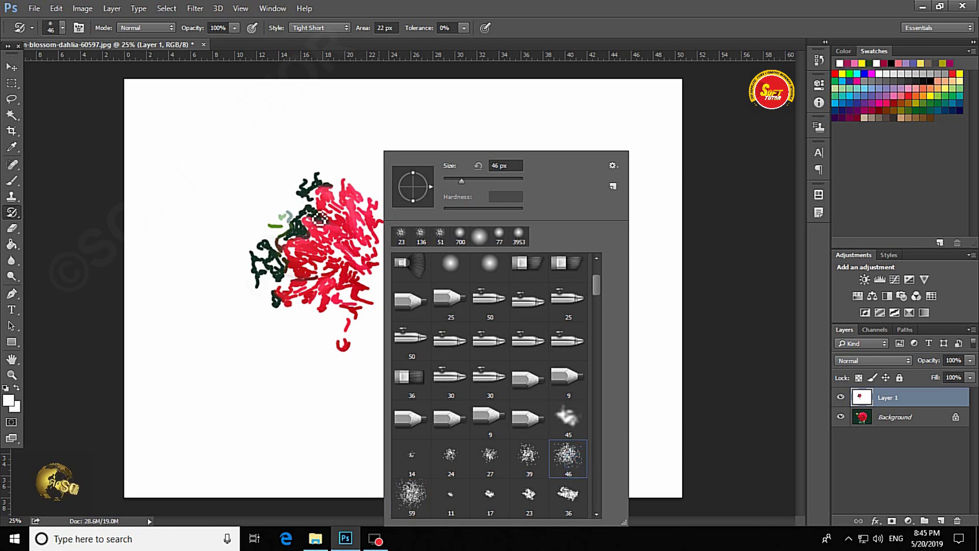
pyautogui.click(317, 214)
pyautogui.moveTo(317, 193)
pyautogui.mouseDown()
pyautogui.moveTo(293, 219)
pyautogui.moveTo(276, 204)
pyautogui.moveTo(264, 260)
pyautogui.moveTo(255, 224)
pyautogui.moveTo(252, 269)
pyautogui.moveTo(224, 191)
pyautogui.moveTo(249, 168)
pyautogui.moveTo(230, 220)
pyautogui.moveTo(247, 164)
pyautogui.moveTo(228, 215)
pyautogui.moveTo(236, 275)
pyautogui.moveTo(230, 156)
pyautogui.moveTo(249, 209)
pyautogui.moveTo(302, 194)
pyautogui.moveTo(282, 245)
pyautogui.moveTo(260, 247)
pyautogui.mouseUp()
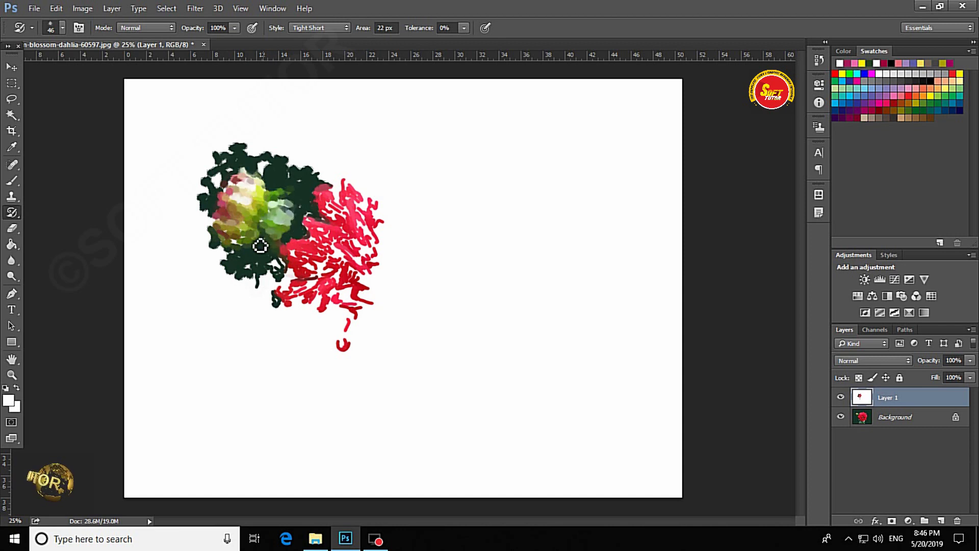
pyautogui.moveTo(231, 195)
pyautogui.mouseDown()
pyautogui.moveTo(291, 265)
pyautogui.moveTo(360, 218)
pyautogui.moveTo(345, 263)
pyautogui.mouseUp()
pyautogui.moveTo(337, 190)
pyautogui.mouseDown()
pyautogui.moveTo(357, 199)
pyautogui.moveTo(415, 295)
pyautogui.moveTo(357, 360)
pyautogui.moveTo(370, 321)
pyautogui.moveTo(335, 367)
pyautogui.moveTo(350, 327)
pyautogui.moveTo(321, 337)
pyautogui.moveTo(419, 357)
pyautogui.mouseUp()
# - Paint the flower's right edge at 92 px, then add fine dark strokes above it at 13 px
pyautogui.rightClick(439, 152)
pyautogui.moveTo(515, 182); pyautogui.dragTo(526, 179)
pyautogui.click(424, 214)
pyautogui.moveTo(428, 214)
pyautogui.mouseDown()
pyautogui.moveTo(448, 207)
pyautogui.moveTo(443, 313)
pyautogui.moveTo(461, 320)
pyautogui.moveTo(384, 364)
pyautogui.mouseUp()
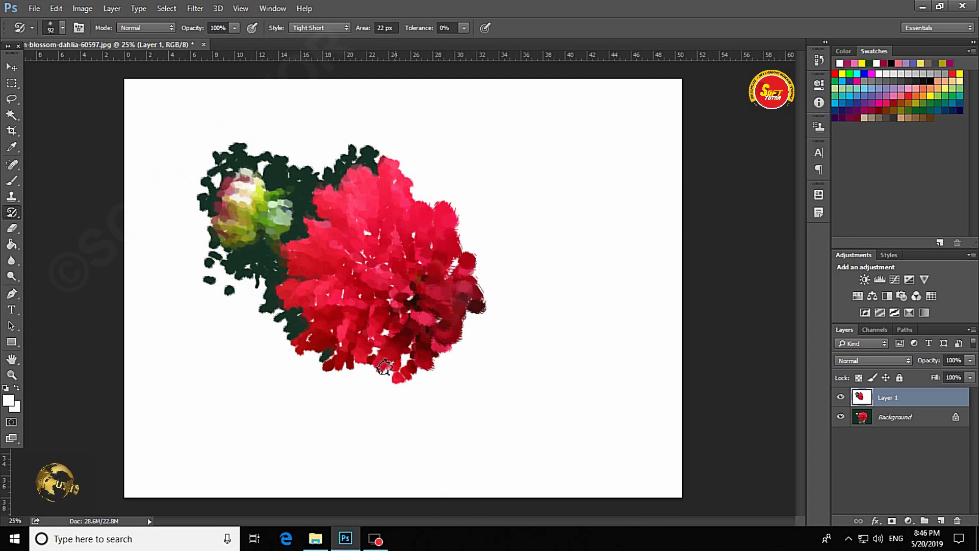
pyautogui.rightClick(405, 238)
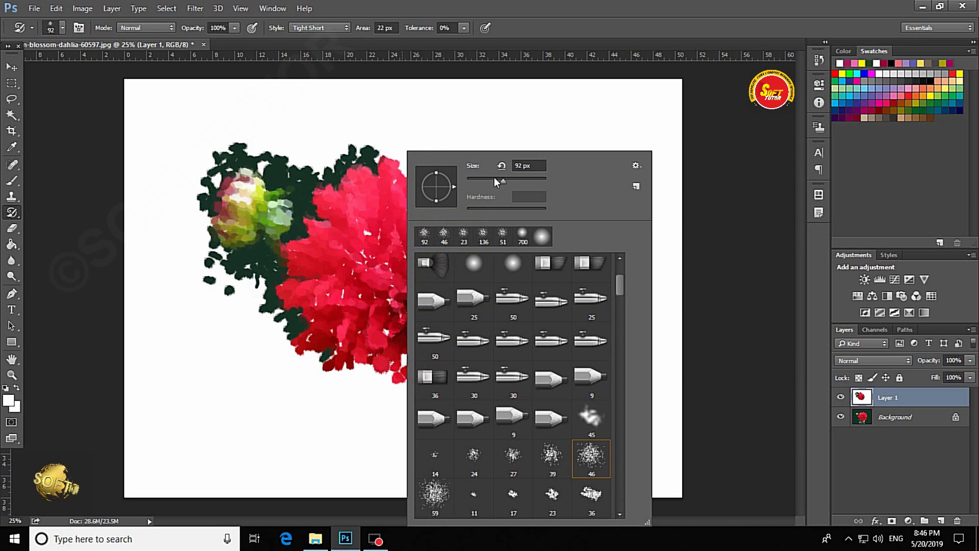
pyautogui.moveTo(481, 181); pyautogui.dragTo(468, 179)
pyautogui.moveTo(403, 173)
pyautogui.mouseDown()
pyautogui.moveTo(382, 148)
pyautogui.moveTo(415, 176)
pyautogui.mouseUp()
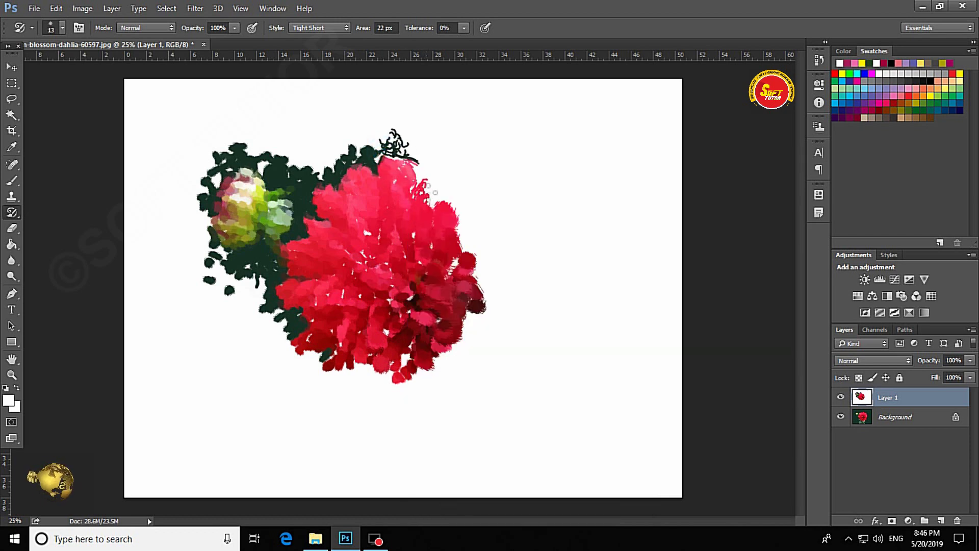
# - Paint the flower's upper-right edge and background with a medium brush of about 27 px
pyautogui.rightClick(423, 189)
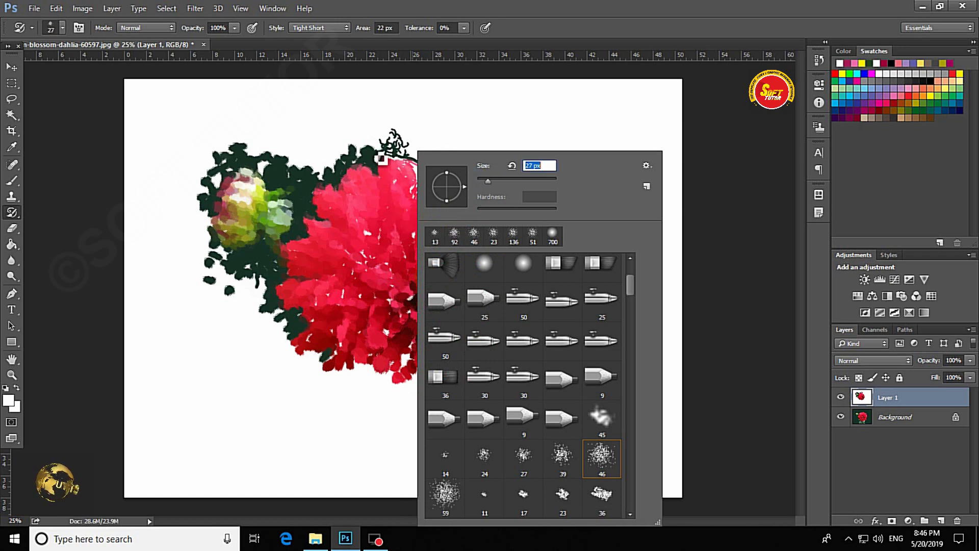
pyautogui.click(379, 163)
pyautogui.moveTo(425, 203)
pyautogui.mouseDown()
pyautogui.moveTo(414, 163)
pyautogui.moveTo(448, 224)
pyautogui.mouseUp()
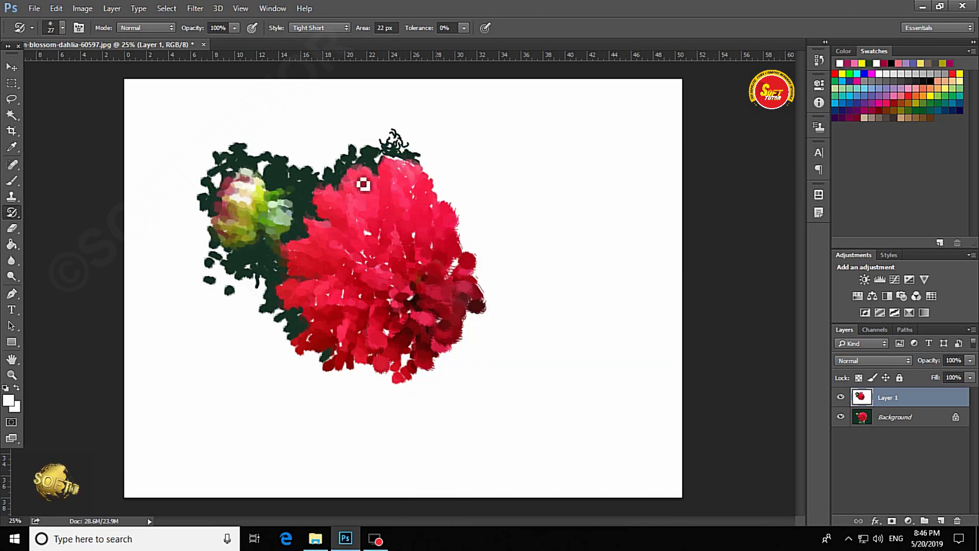
pyautogui.rightClick(445, 268)
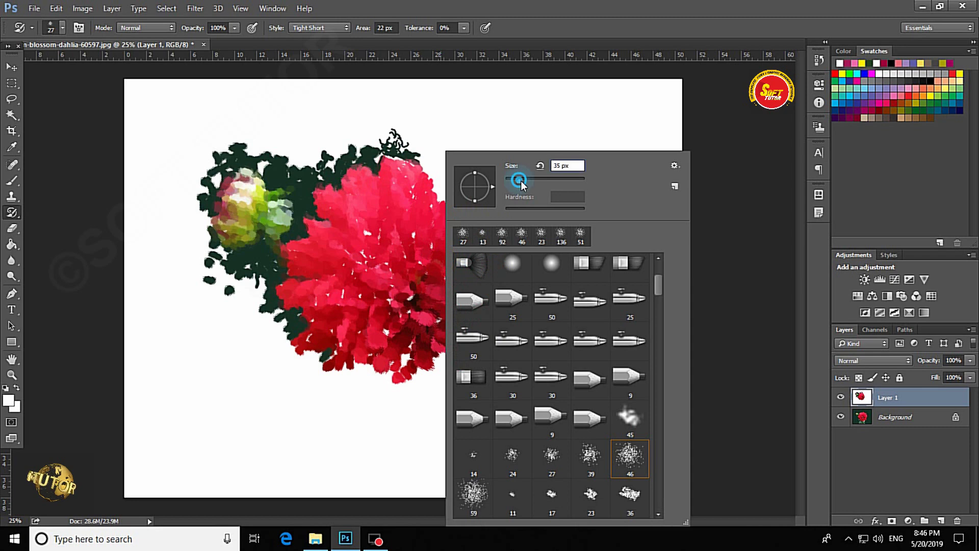
pyautogui.click(431, 175)
pyautogui.moveTo(431, 175)
pyautogui.mouseDown()
pyautogui.moveTo(444, 201)
pyautogui.moveTo(439, 181)
pyautogui.moveTo(457, 170)
pyautogui.moveTo(461, 217)
pyautogui.mouseUp()
pyautogui.moveTo(453, 180)
pyautogui.mouseDown()
pyautogui.moveTo(466, 248)
pyautogui.moveTo(484, 185)
pyautogui.moveTo(476, 197)
pyautogui.moveTo(494, 245)
pyautogui.moveTo(500, 194)
pyautogui.moveTo(493, 255)
pyautogui.moveTo(465, 247)
pyautogui.moveTo(515, 258)
pyautogui.moveTo(512, 201)
pyautogui.moveTo(521, 308)
pyautogui.moveTo(494, 286)
pyautogui.moveTo(350, 380)
pyautogui.mouseUp()
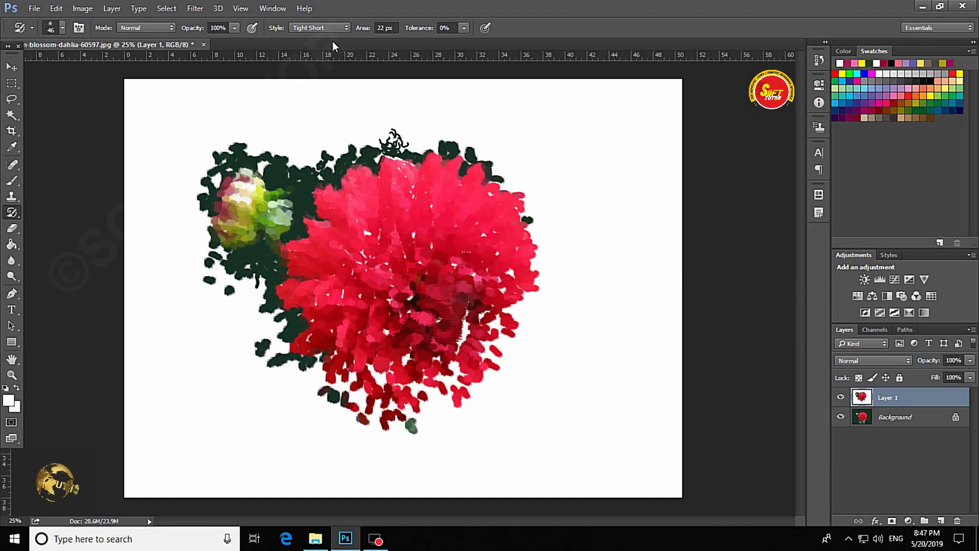
# - Switch the style to Tight Medium and paint dark green and red around the flower and bud
pyautogui.click(325, 26)
pyautogui.click(313, 46)
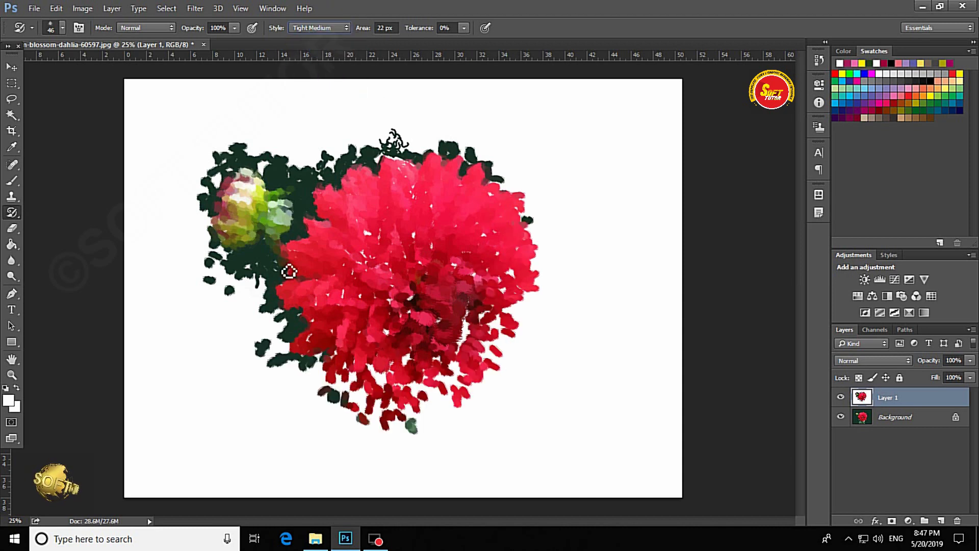
pyautogui.moveTo(289, 271)
pyautogui.mouseDown()
pyautogui.moveTo(258, 284)
pyautogui.moveTo(292, 351)
pyautogui.moveTo(336, 383)
pyautogui.moveTo(397, 403)
pyautogui.moveTo(395, 417)
pyautogui.mouseUp()
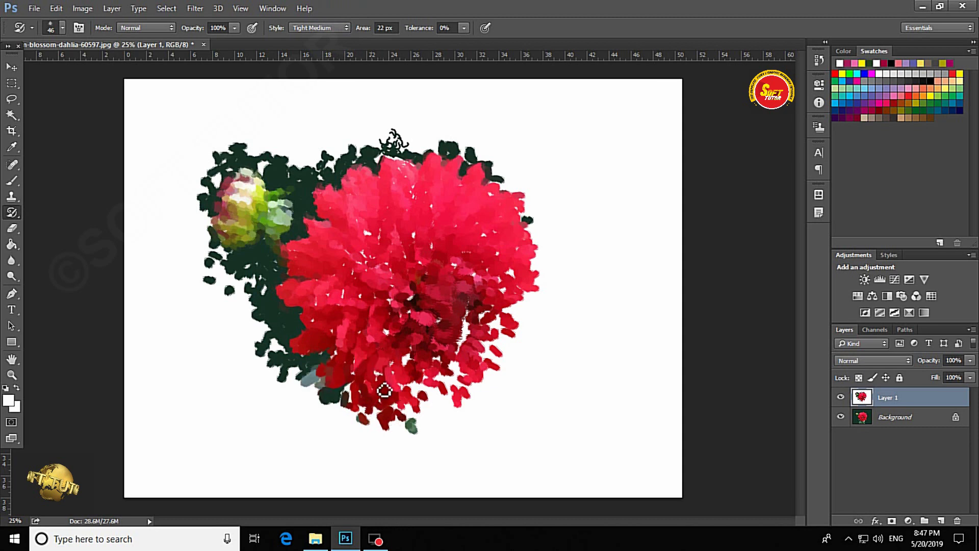
pyautogui.moveTo(360, 376)
pyautogui.mouseDown()
pyautogui.moveTo(428, 383)
pyautogui.moveTo(411, 363)
pyautogui.moveTo(463, 371)
pyautogui.moveTo(464, 323)
pyautogui.mouseUp()
pyautogui.moveTo(561, 316)
pyautogui.mouseDown()
pyautogui.moveTo(574, 275)
pyautogui.moveTo(545, 383)
pyautogui.moveTo(413, 436)
pyautogui.moveTo(388, 408)
pyautogui.moveTo(275, 382)
pyautogui.moveTo(330, 413)
pyautogui.moveTo(262, 314)
pyautogui.moveTo(244, 357)
pyautogui.moveTo(426, 338)
pyautogui.mouseUp()
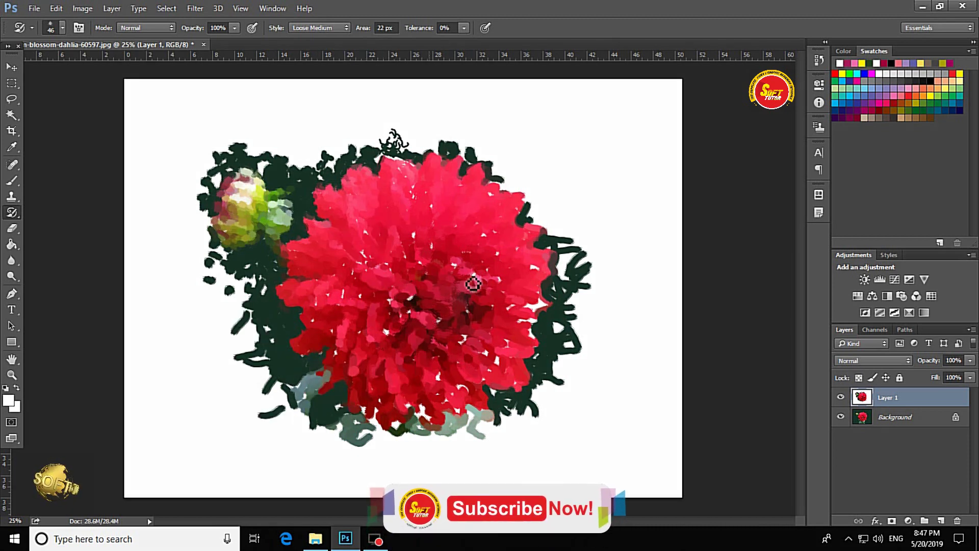
pyautogui.moveTo(233, 239)
pyautogui.mouseDown()
pyautogui.moveTo(219, 247)
pyautogui.moveTo(184, 145)
pyautogui.mouseUp()
# - Pick the 36 px brush preset, enlarge it to 80 px, and repaint the stem and leaves below the flower
pyautogui.rightClick(504, 152)
pyautogui.click(687, 497)
pyautogui.press('Return')
pyautogui.rightClick(494, 465)
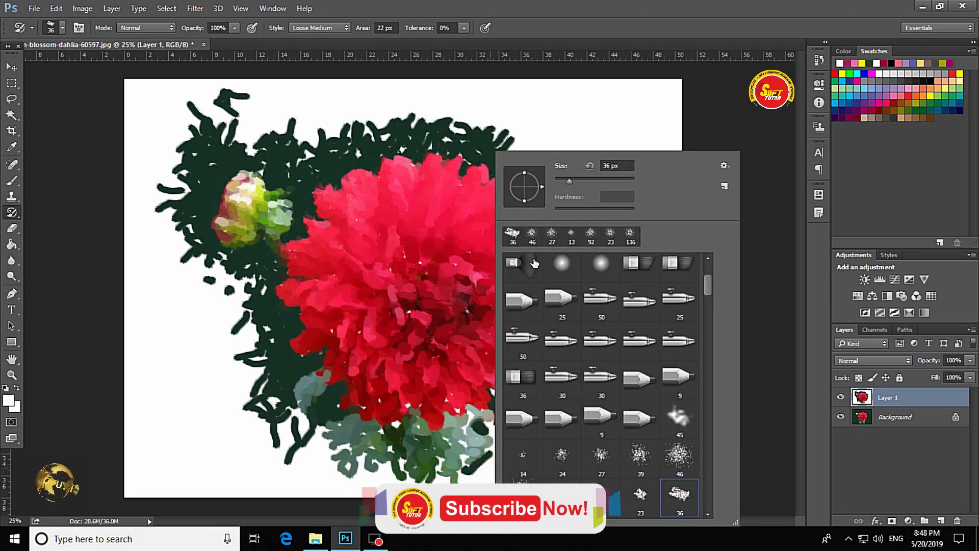
pyautogui.moveTo(569, 179); pyautogui.dragTo(585, 182)
pyautogui.press('Return')
pyautogui.moveTo(448, 480)
pyautogui.mouseDown()
pyautogui.moveTo(523, 460)
pyautogui.moveTo(515, 524)
pyautogui.mouseUp()
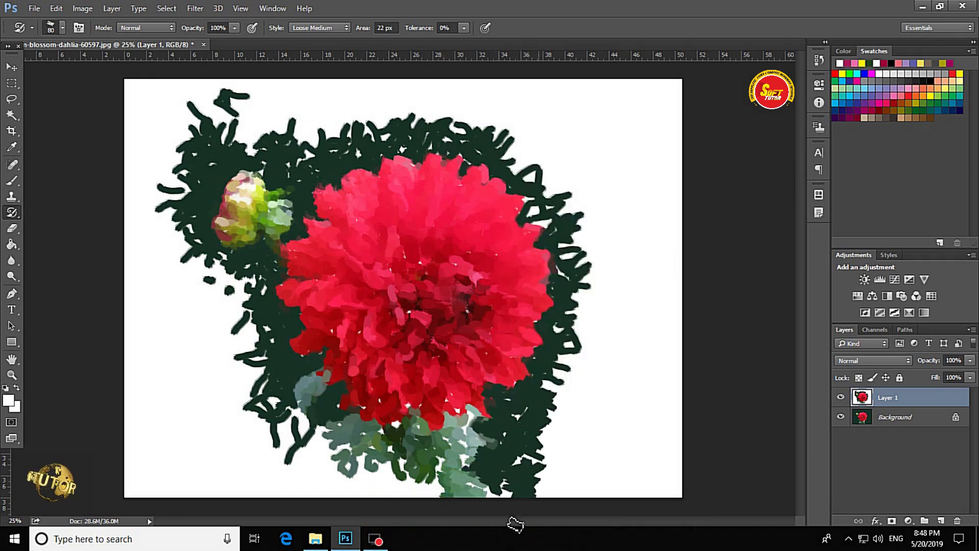
pyautogui.moveTo(498, 478); pyautogui.dragTo(362, 502)
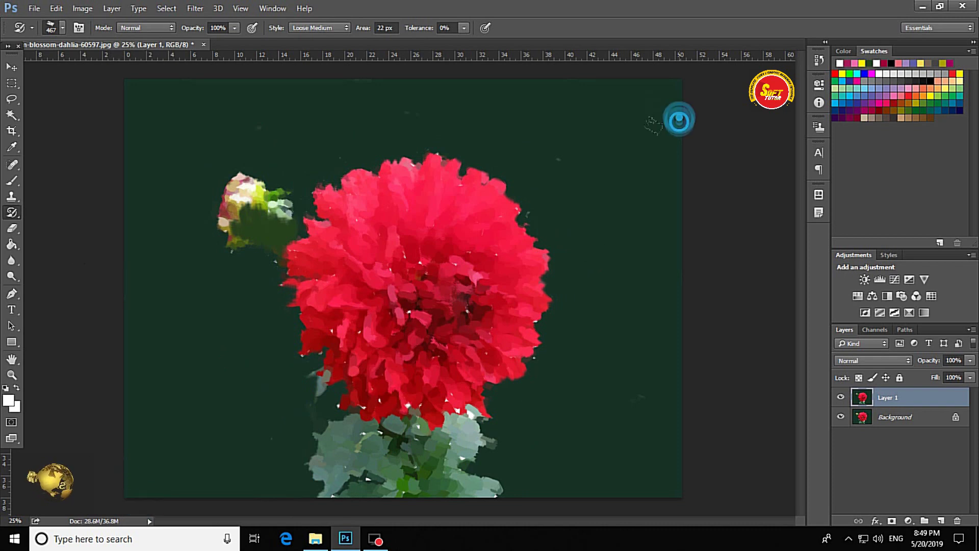
# - Zoom out, hide the original Background photo, test the Move tool, and reselect the Art History Brush
pyautogui.hotkey('ctrl', '-')
pyautogui.hotkey('ctrl', '-')
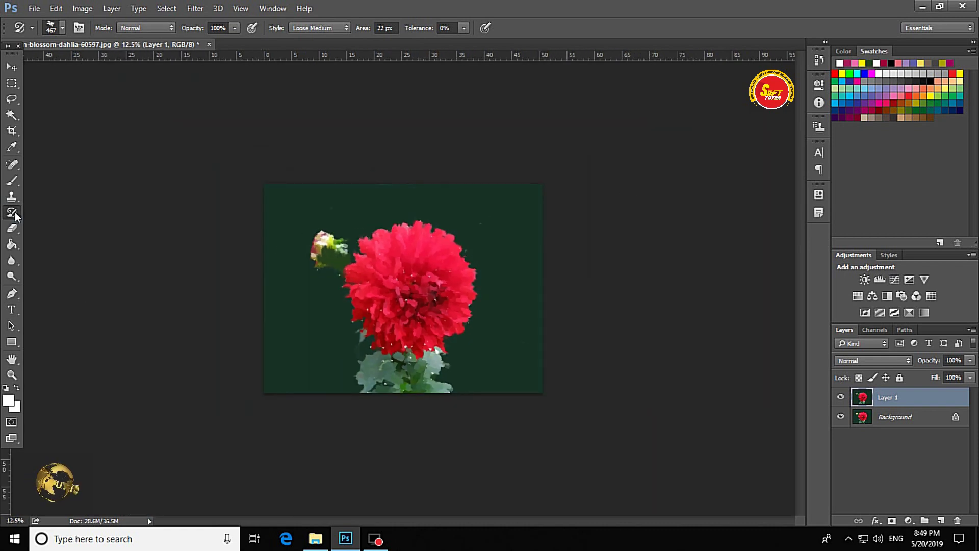
pyautogui.rightClick(15, 215)
pyautogui.click(47, 222)
pyautogui.press('v')
pyautogui.moveTo(423, 282); pyautogui.dragTo(536, 333)
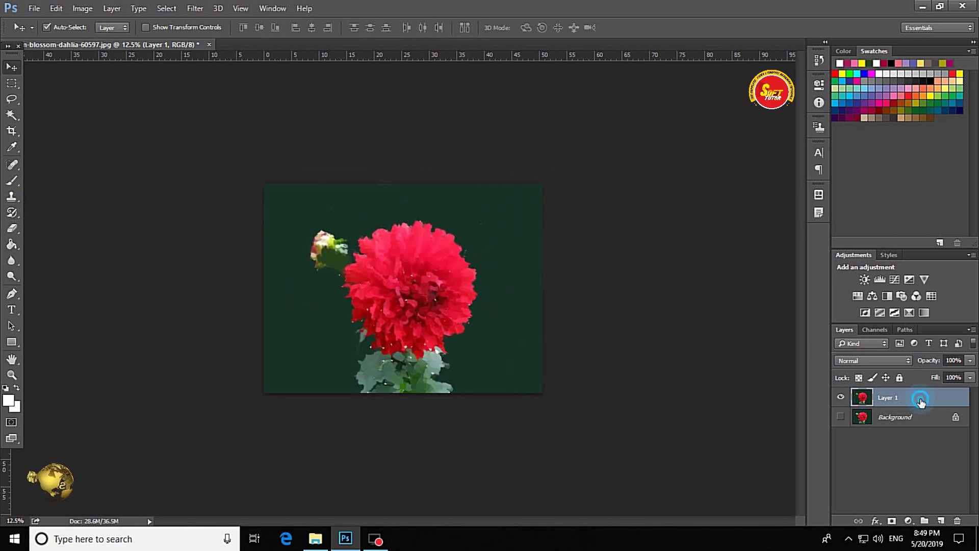
pyautogui.moveTo(408, 313)
pyautogui.mouseDown()
pyautogui.moveTo(400, 269)
pyautogui.moveTo(474, 331)
pyautogui.mouseUp()
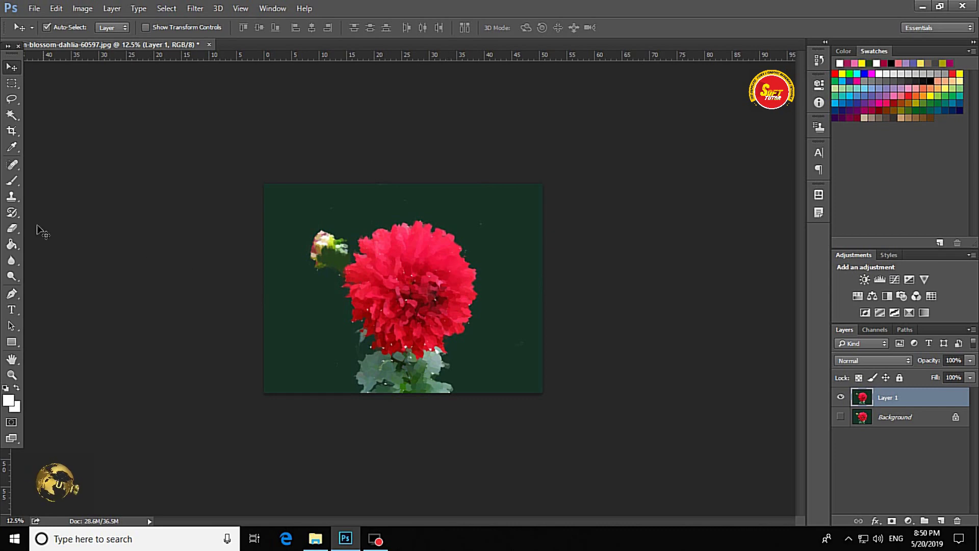
pyautogui.click(18, 214)
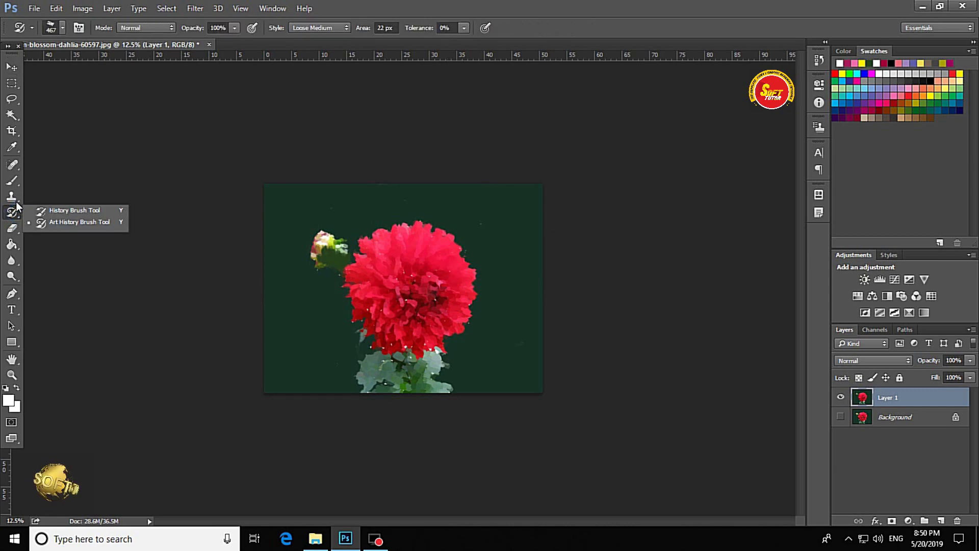